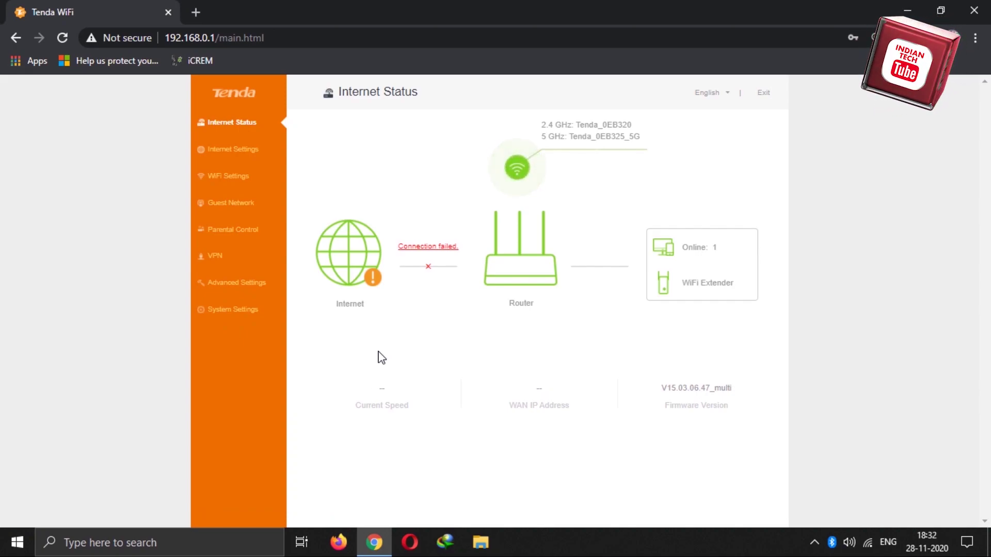
# Enlarge the router page and review the Internet Settings and the WiFi Name & Password settings
pyautogui.hotkey('ctrl', '+')
pyautogui.hotkey('ctrl', '+')
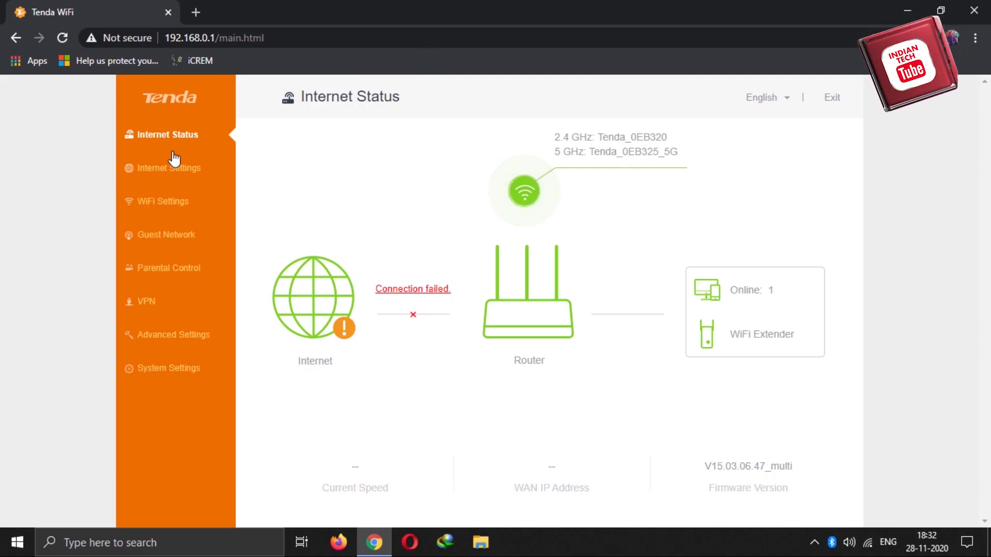
pyautogui.click(165, 178)
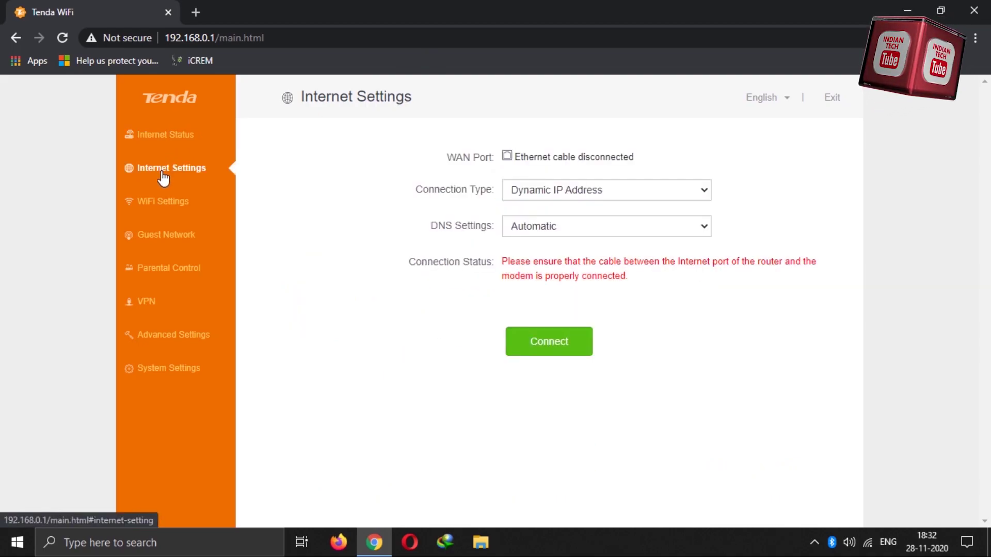
pyautogui.click(165, 212)
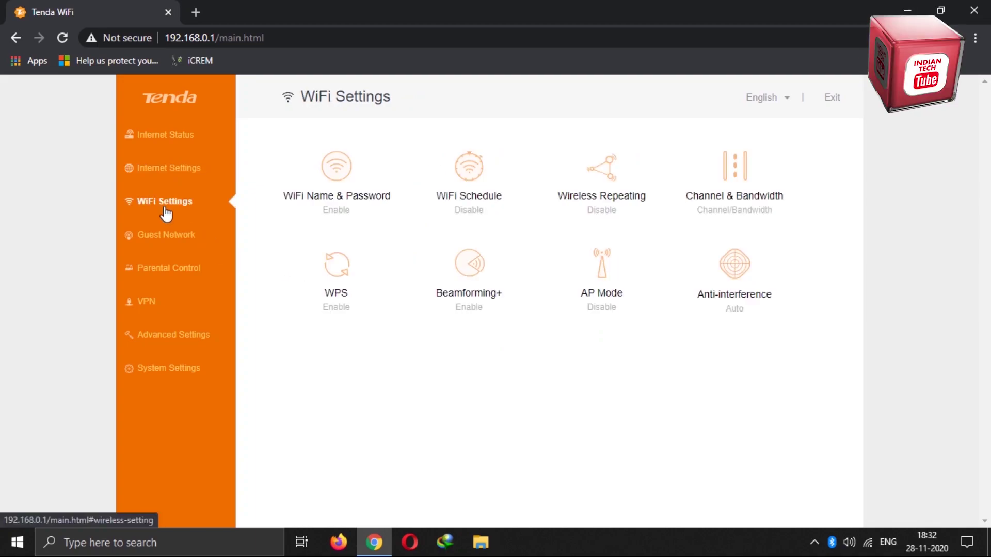
pyautogui.click(330, 171)
pyautogui.scroll(-1, 529, 324)
pyautogui.scroll(1, 529, 324)
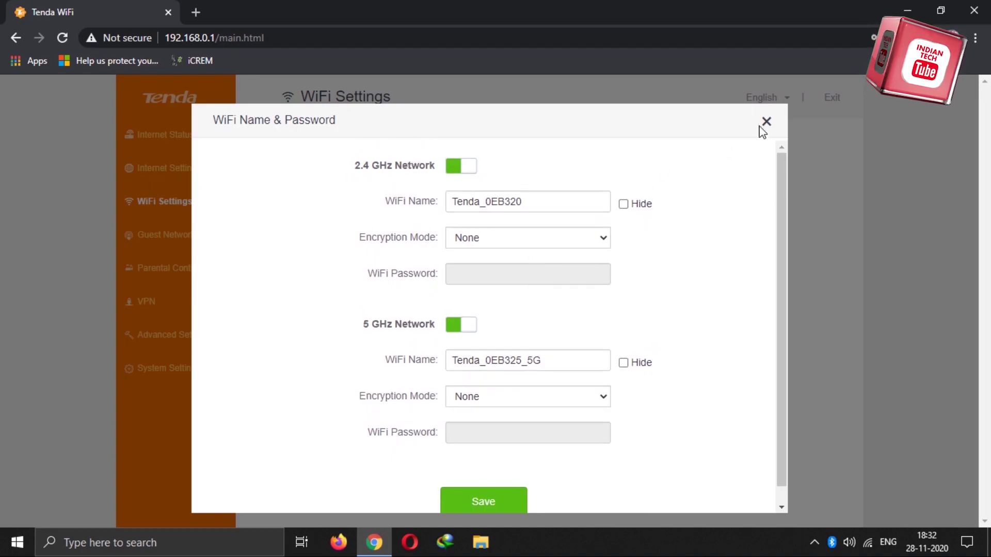
pyautogui.click(766, 121)
# Turn on WiFi Schedule to view its turn-off time and day options, and leave without saving
pyautogui.click(469, 182)
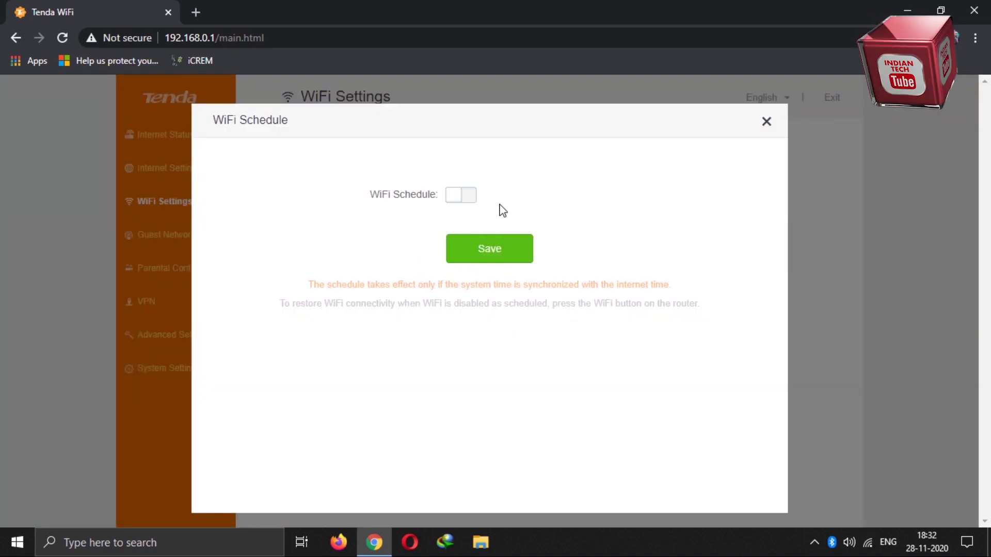
pyautogui.click(467, 199)
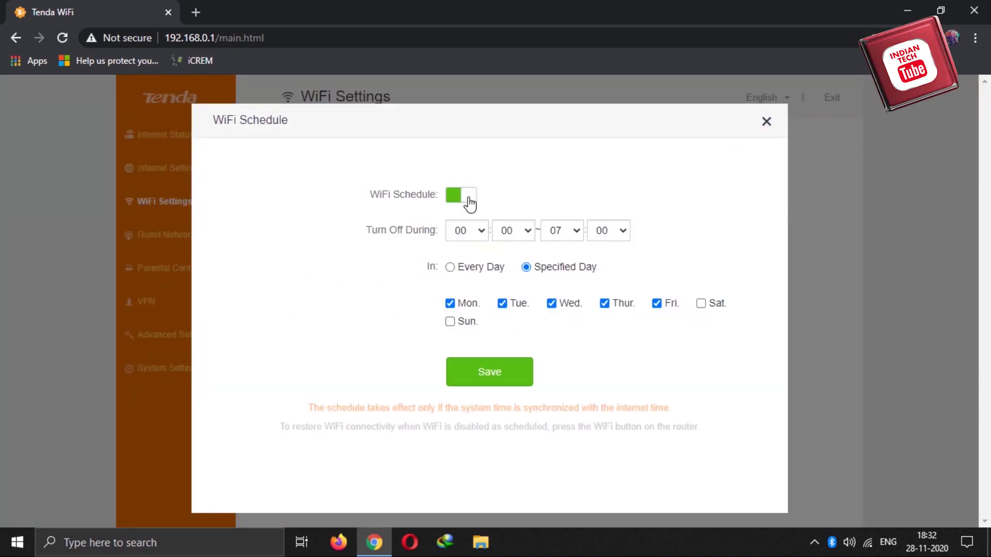
pyautogui.click(766, 122)
# Enable Wireless Repeating in WISP mode with Drona_5G as the upstream WiFi
pyautogui.click(601, 173)
pyautogui.click(454, 170)
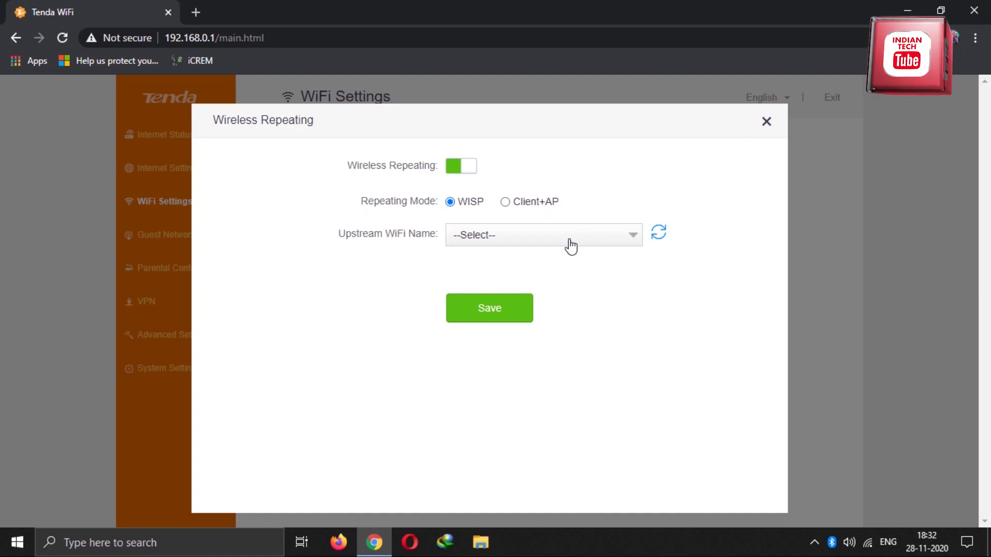
pyautogui.click(570, 246)
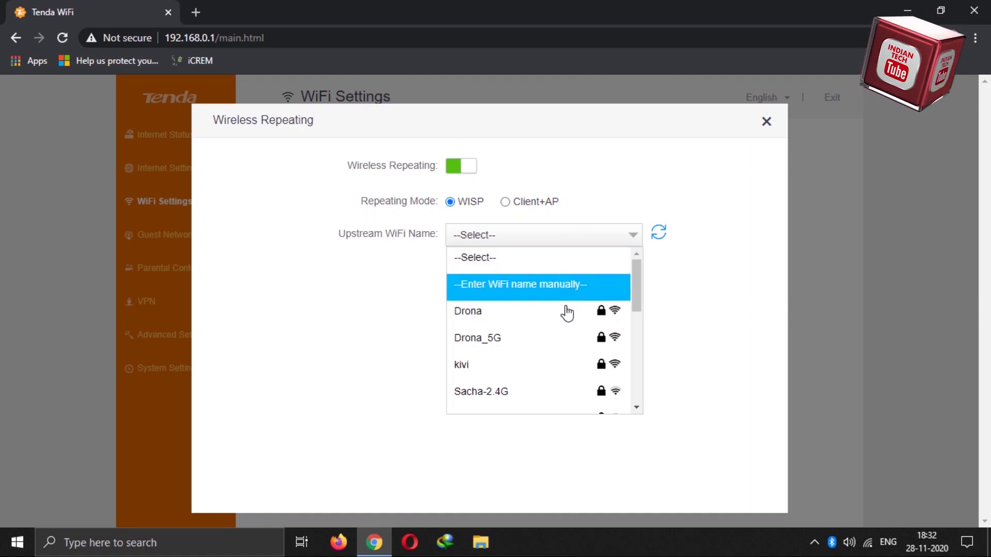
pyautogui.click(495, 347)
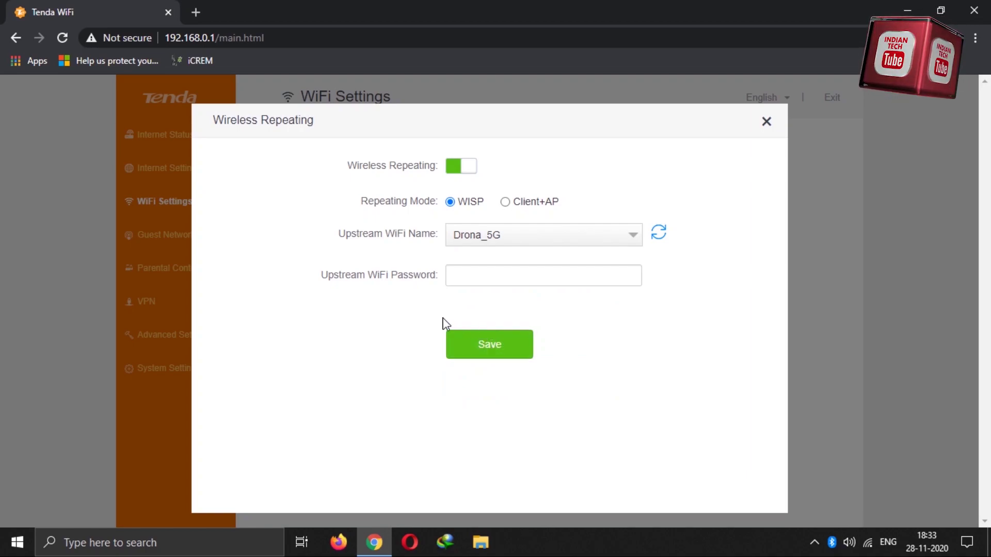
# Enter the upstream WiFi password, save the repeating settings and agree to reboot the router
pyautogui.click(481, 279)
pyautogui.hotkey('ctrl', 'v')
pyautogui.click(504, 356)
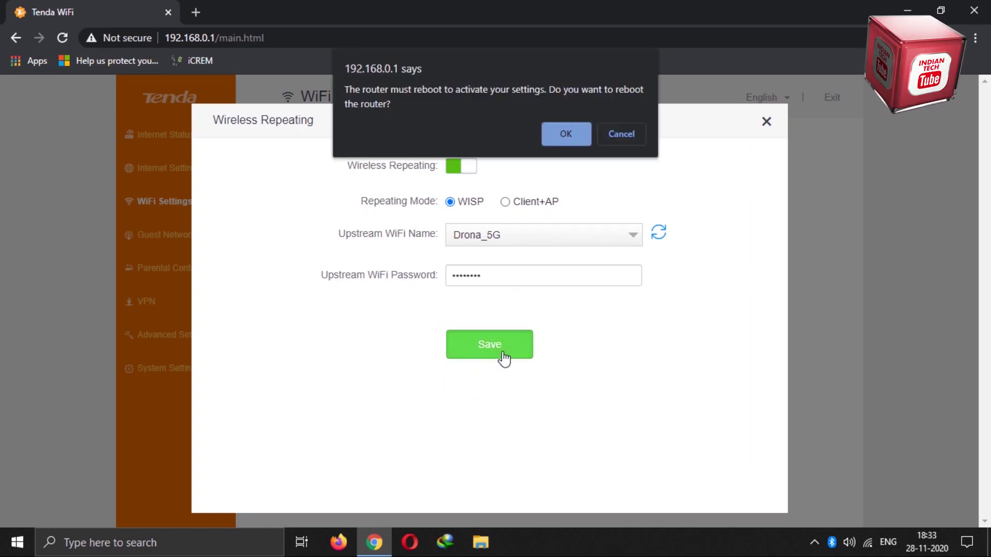
pyautogui.click(557, 135)
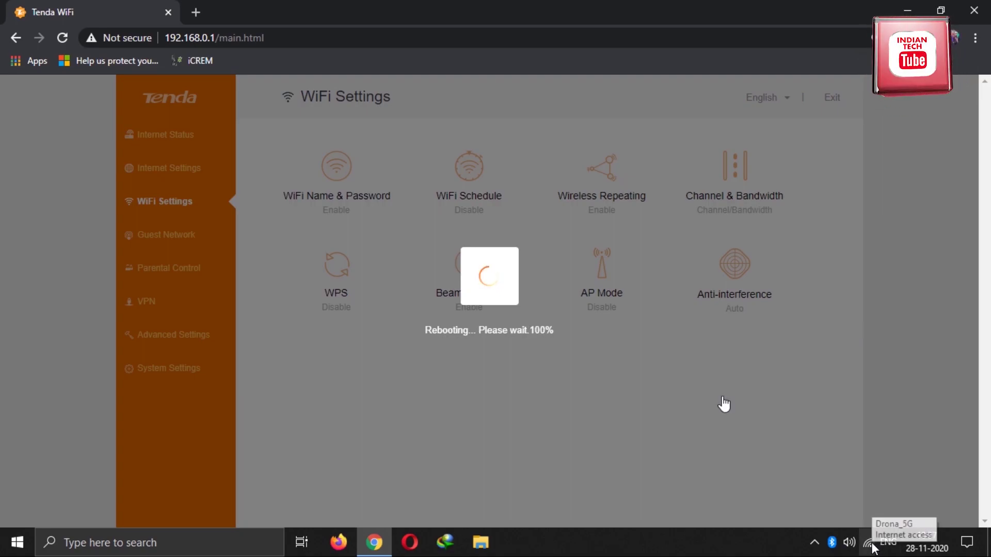
# Connect the computer to the open Tenda_0EB325_5G wireless network
pyautogui.click(868, 542)
pyautogui.click(829, 233)
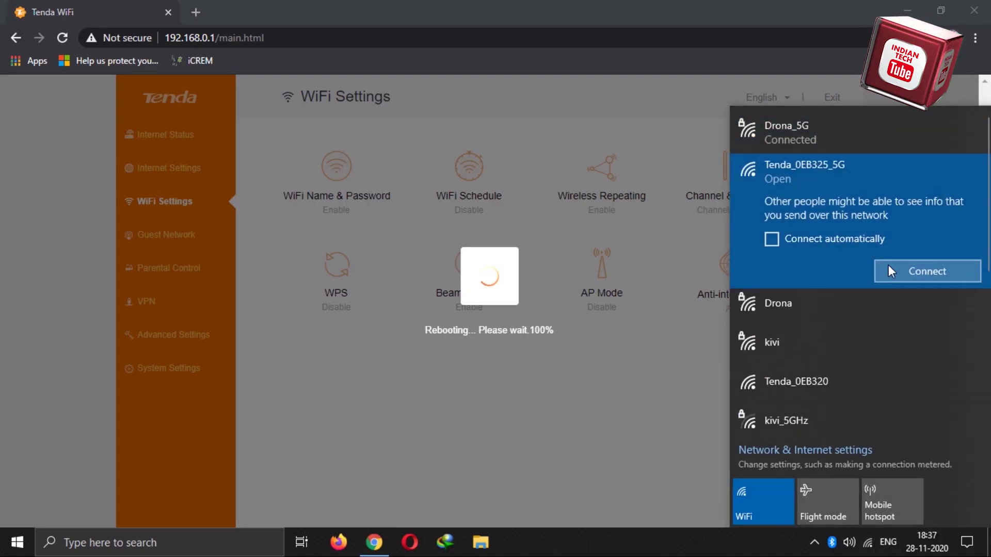
pyautogui.click(895, 274)
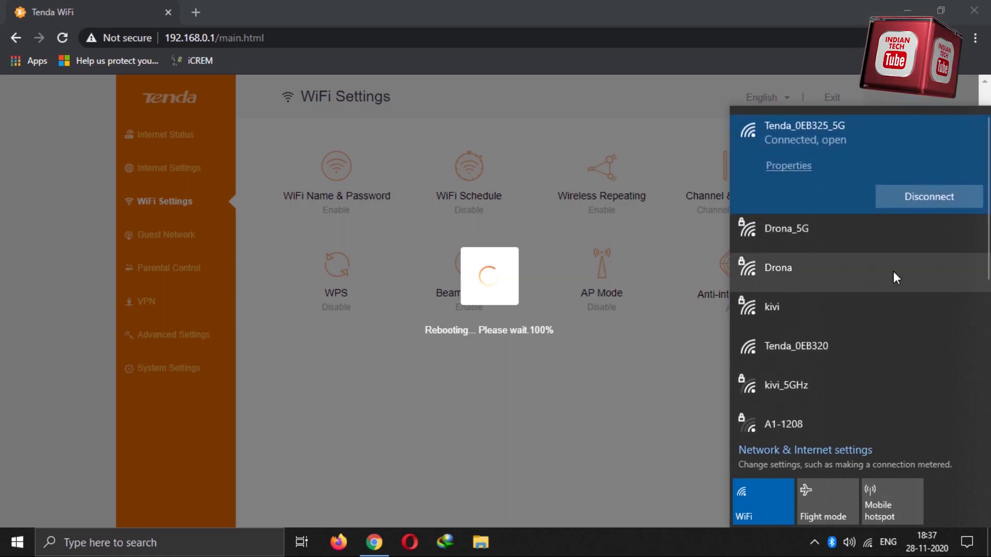
pyautogui.click(598, 527)
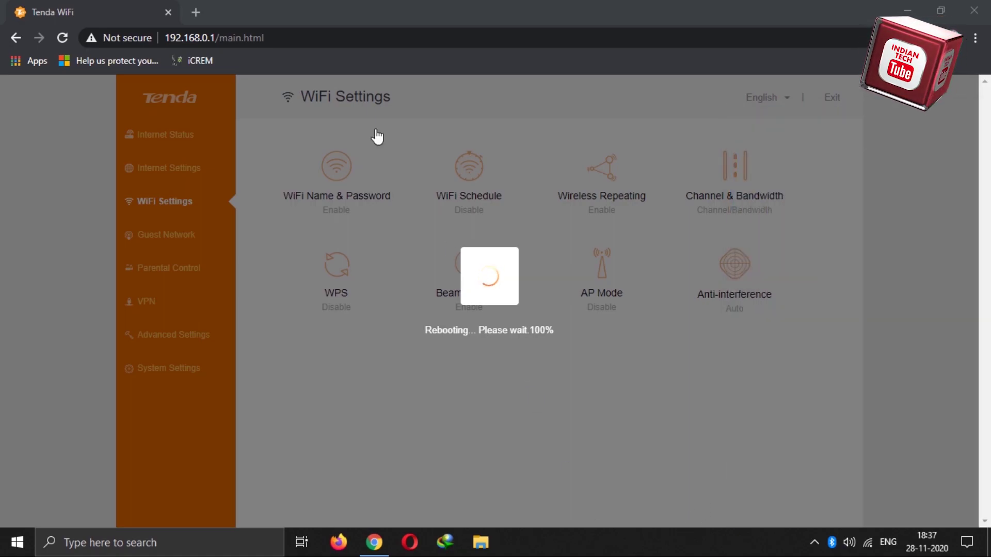
# Load the router page at 192.168.0.1 and continue past the untrusted certificate warning to the login page
pyautogui.click(321, 39)
pyautogui.press('Return')
pyautogui.click(311, 38)
pyautogui.click(311, 39)
pyautogui.press('BackSpace')
pyautogui.press('BackSpace')
pyautogui.press('BackSpace')
pyautogui.press('BackSpace')
pyautogui.press('BackSpace')
pyautogui.press('BackSpace')
pyautogui.press('BackSpace')
pyautogui.press('BackSpace')
pyautogui.press('BackSpace')
pyautogui.press('BackSpace')
pyautogui.press('Return')
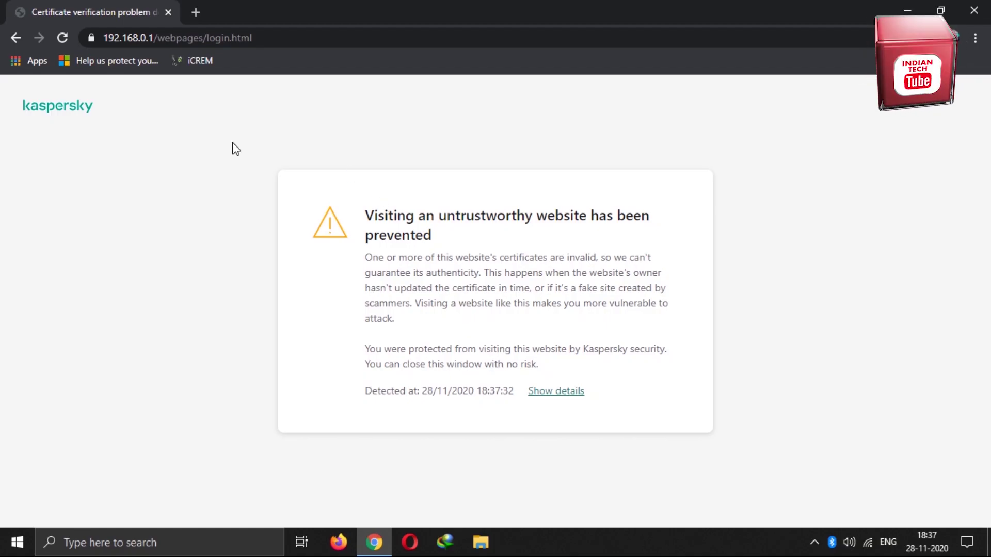
pyautogui.click(541, 393)
pyautogui.click(442, 429)
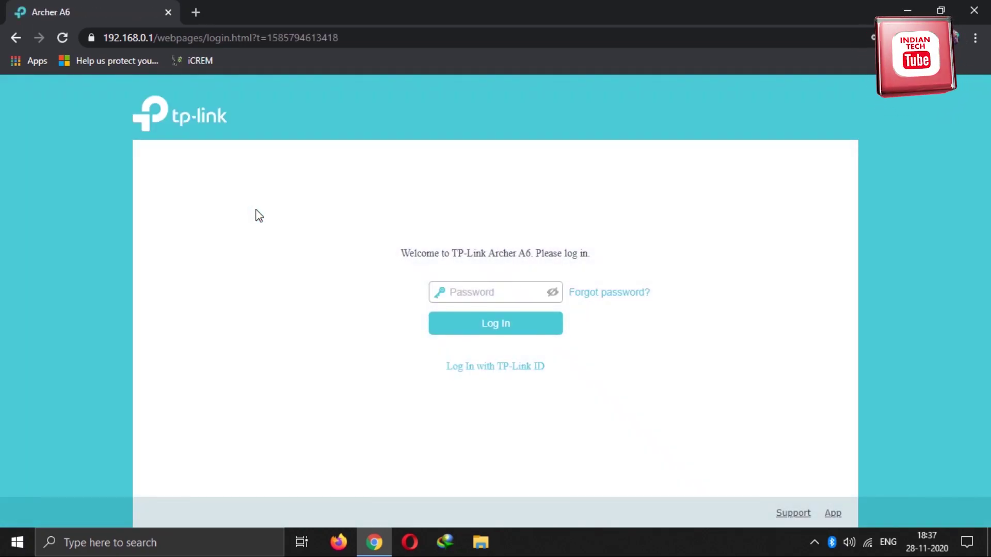
# Check which WiFi network the computer uses and log in to the TP-Link Archer A6 with the router password
pyautogui.click(867, 542)
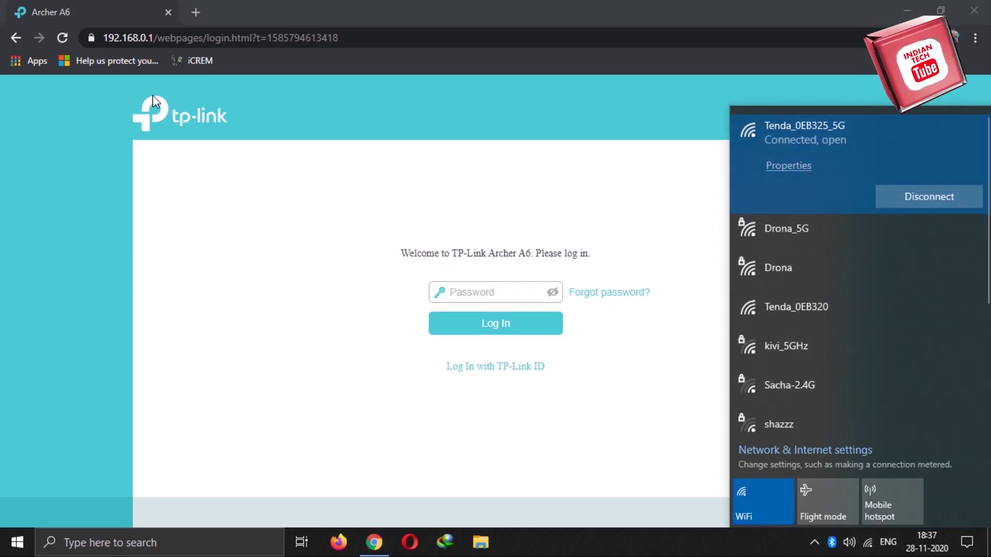
pyautogui.click(494, 297)
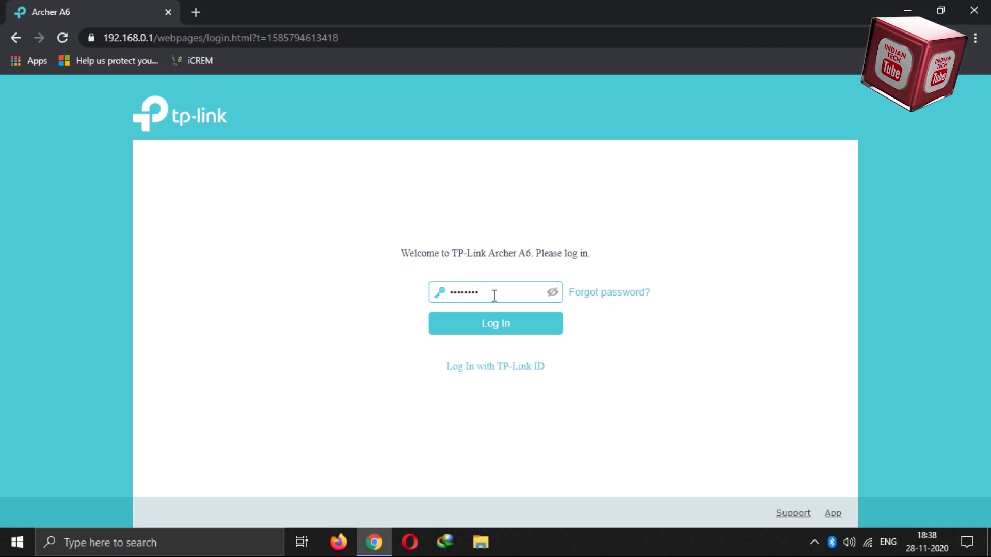
pyautogui.press('Return')
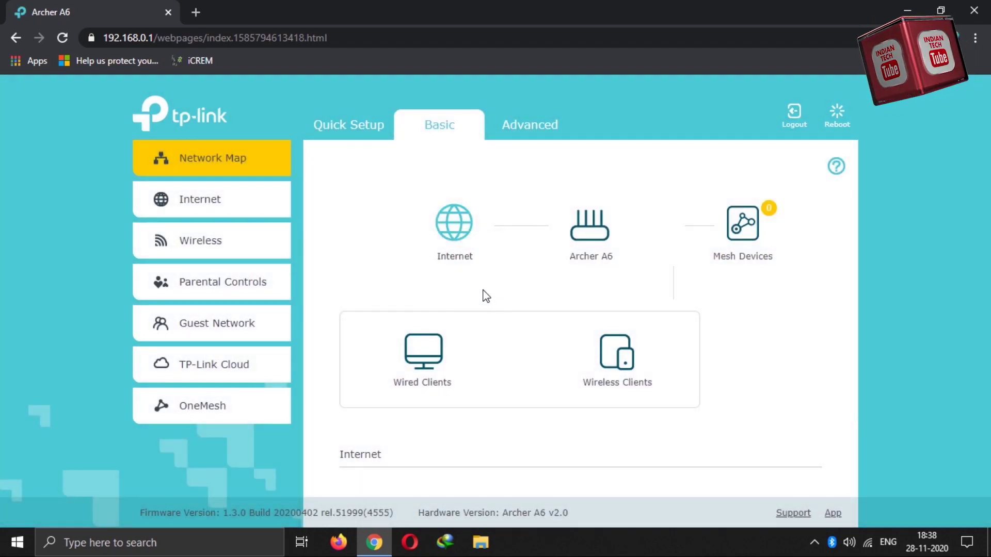
# Open the Tenda router's admin page at tendawifi.com in a new browser tab
pyautogui.click(200, 8)
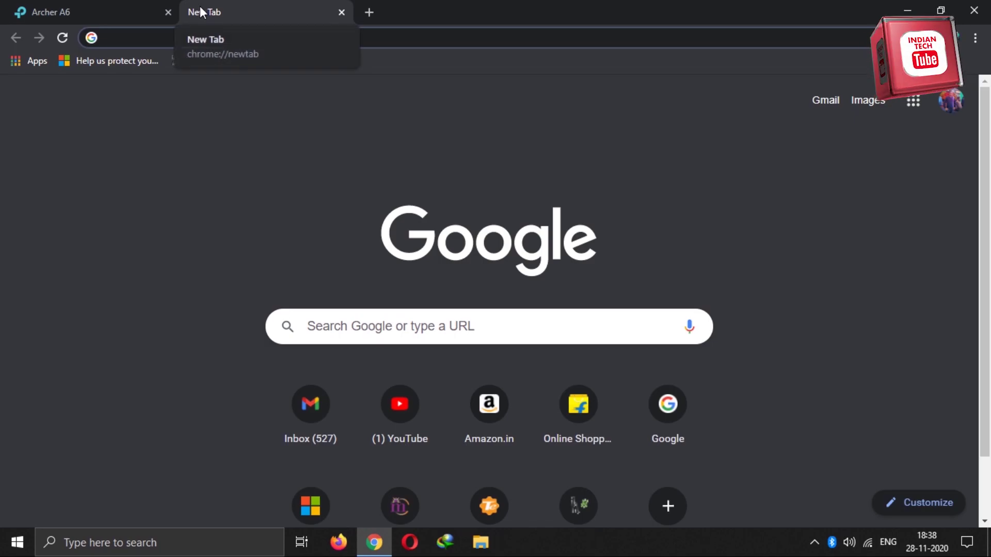
pyautogui.click(193, 39)
pyautogui.write('tendawifi.com')
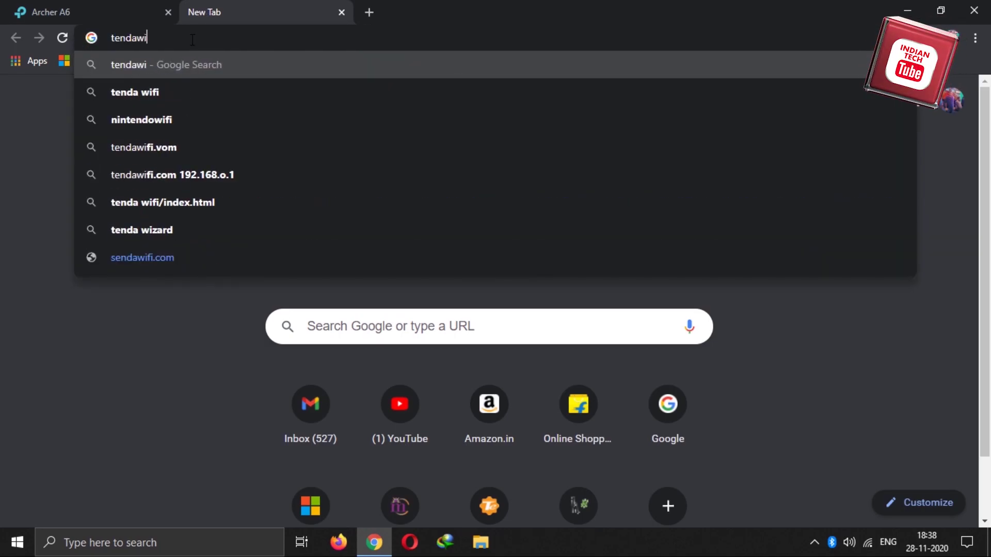
pyautogui.press('Return')
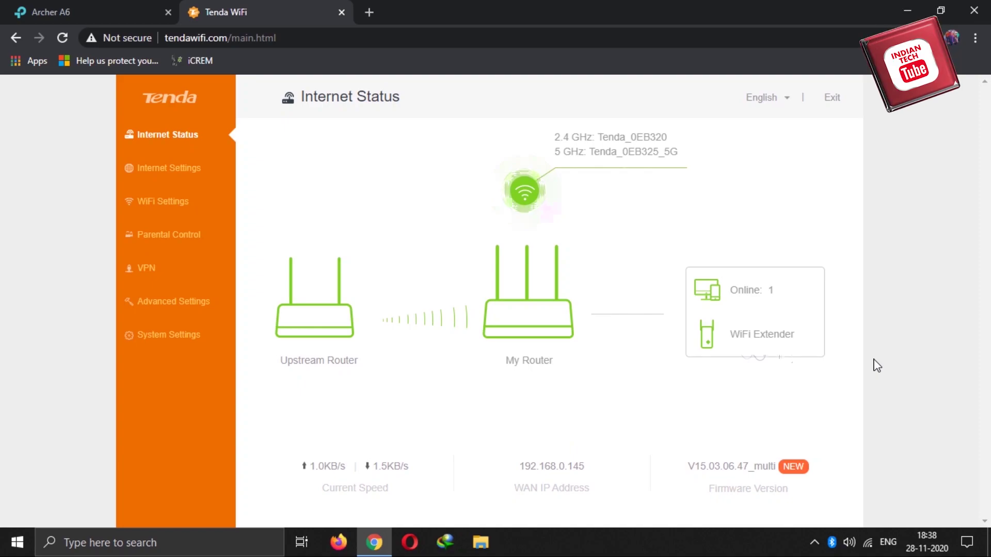
# Examine the internet connection status and the WiFi Channel & Bandwidth, Beamforming+, AP Mode and Anti-interference settings
pyautogui.click(196, 172)
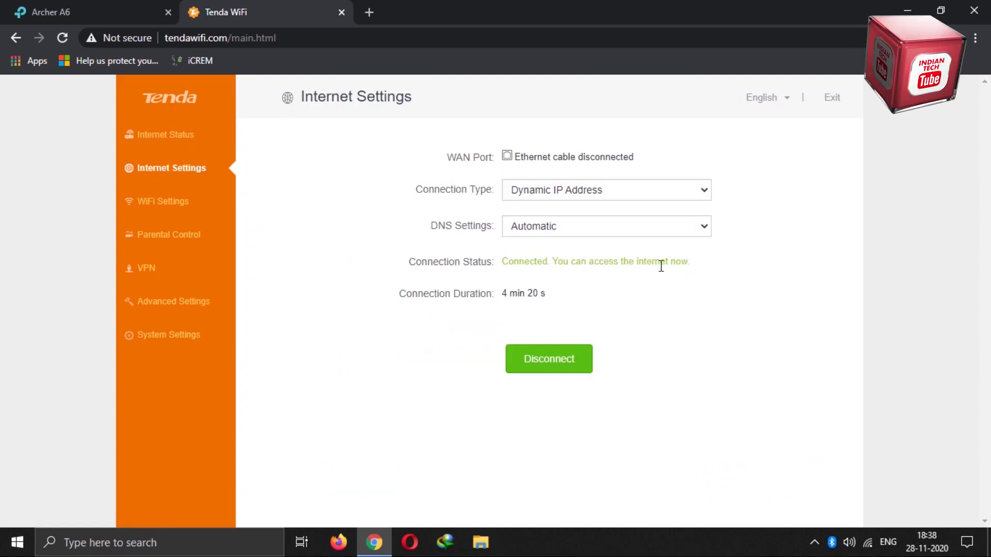
pyautogui.click(172, 200)
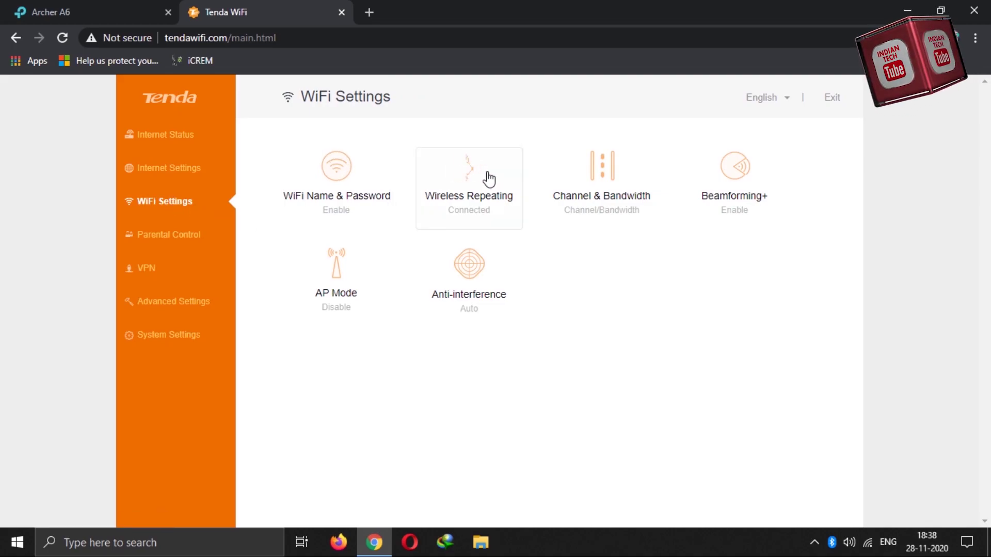
pyautogui.click(606, 180)
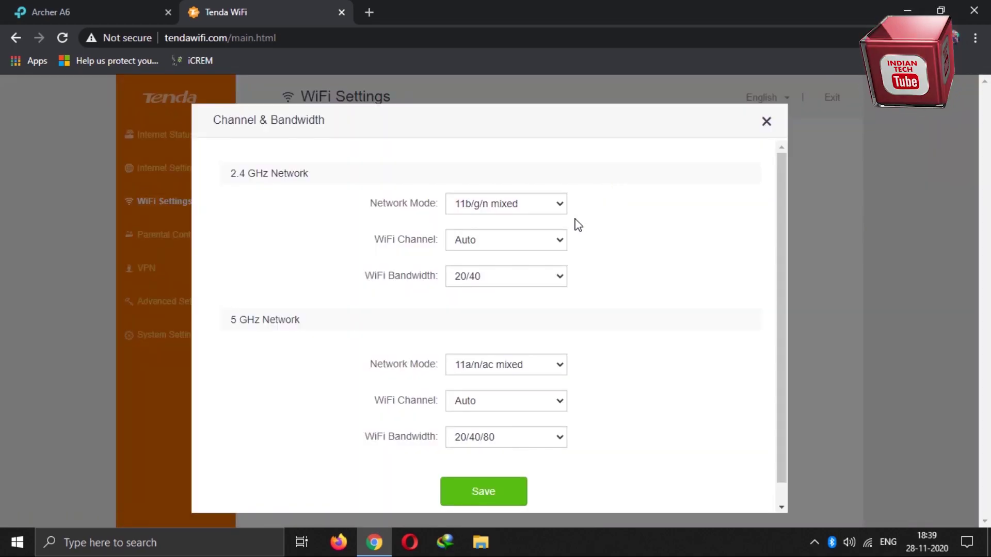
pyautogui.scroll(-1, 681, 309)
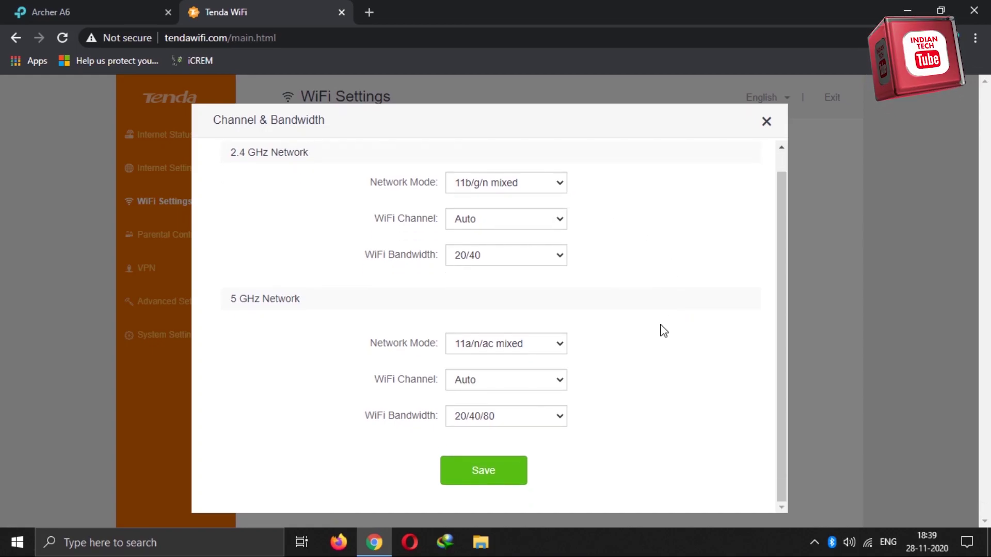
pyautogui.click(767, 121)
pyautogui.click(740, 178)
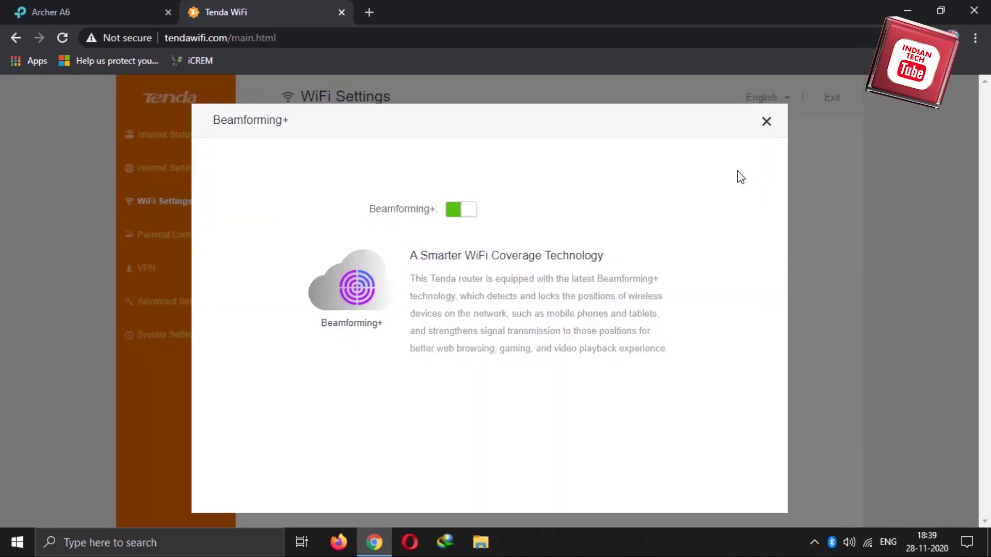
pyautogui.click(767, 121)
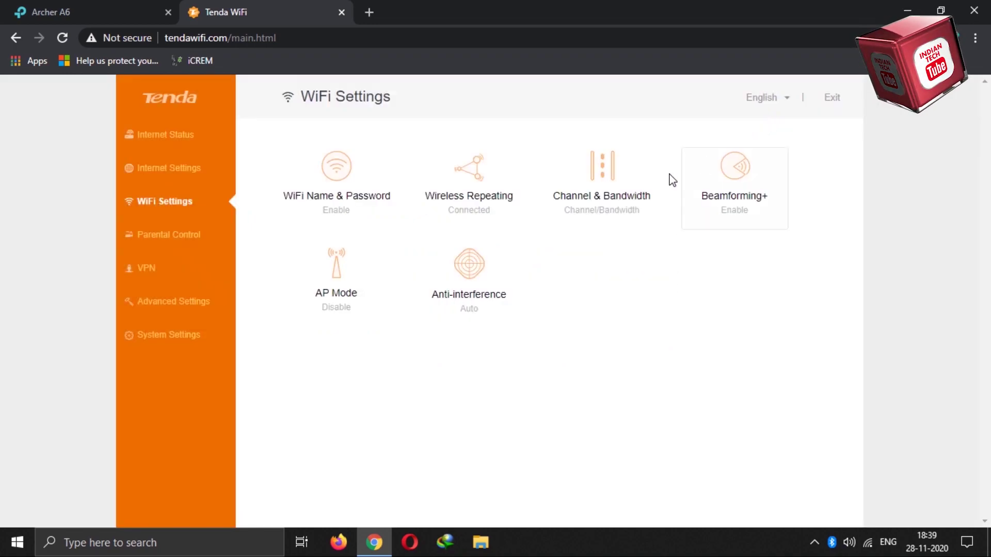
pyautogui.click(341, 267)
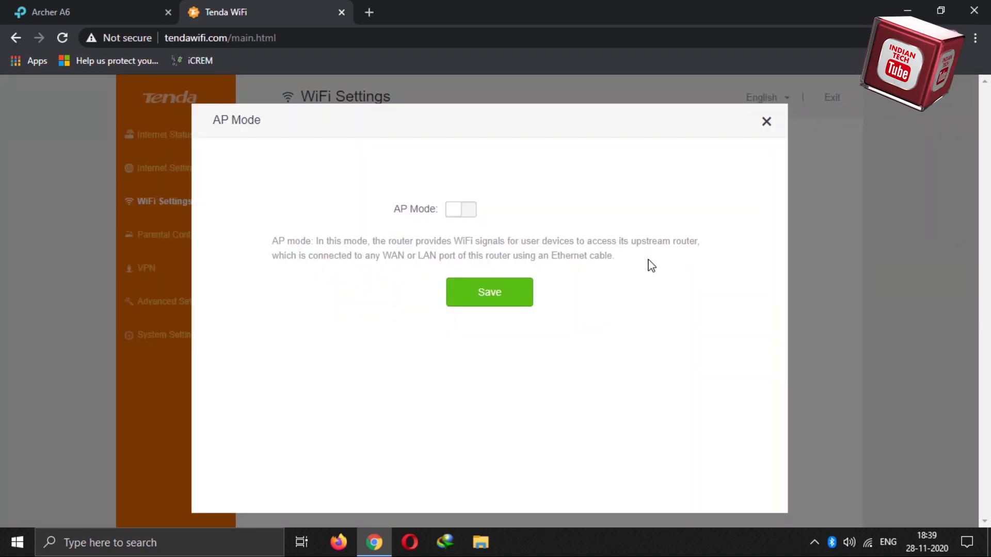
pyautogui.click(766, 121)
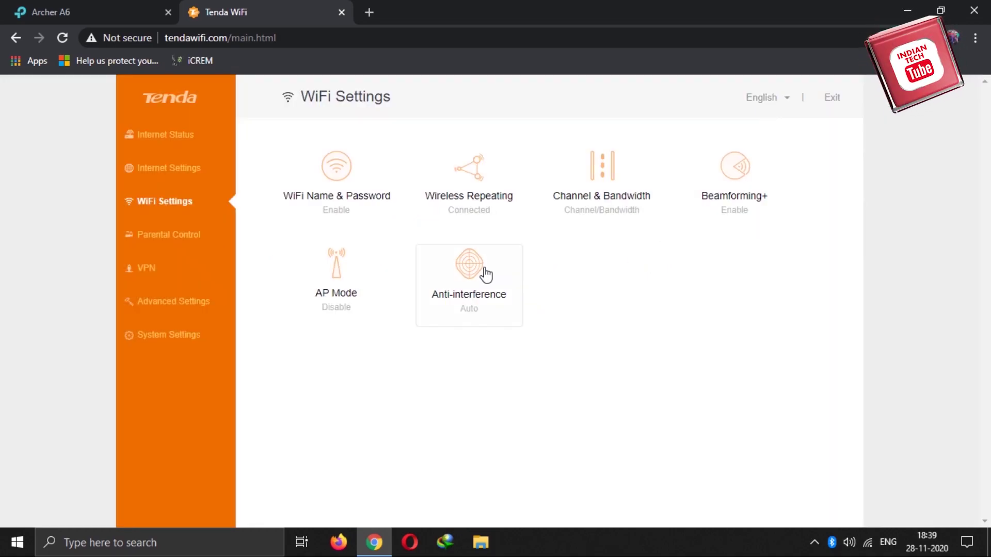
pyautogui.click(468, 272)
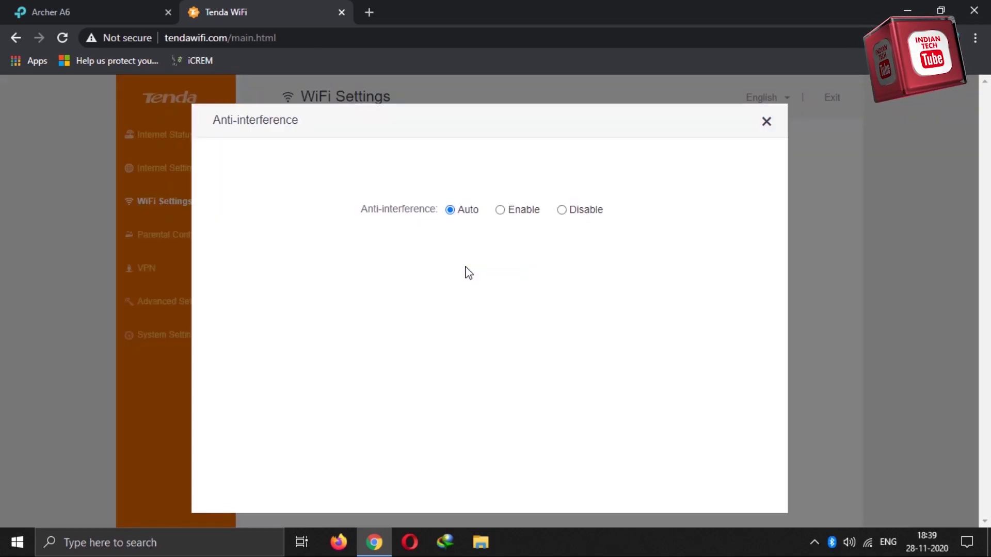
pyautogui.click(767, 121)
# Look through the Parental Control and VPN pages and the Bandwidth Control settings among the advanced options
pyautogui.click(189, 240)
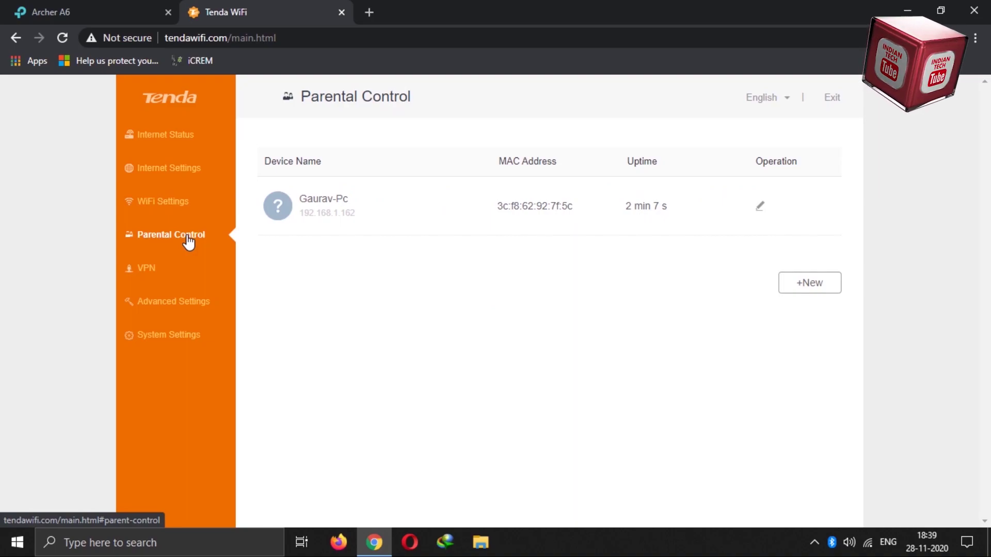
pyautogui.click(144, 273)
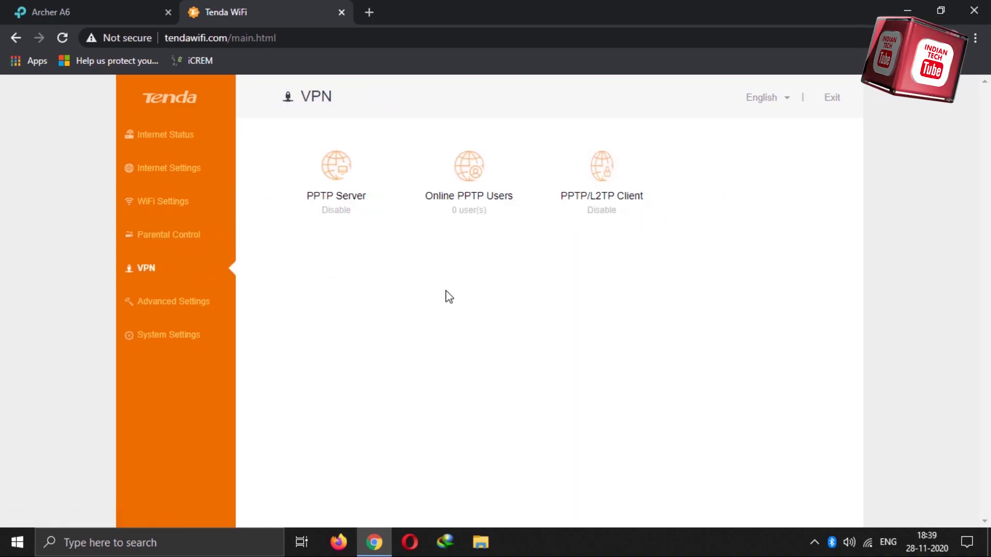
pyautogui.click(157, 305)
pyautogui.click(338, 173)
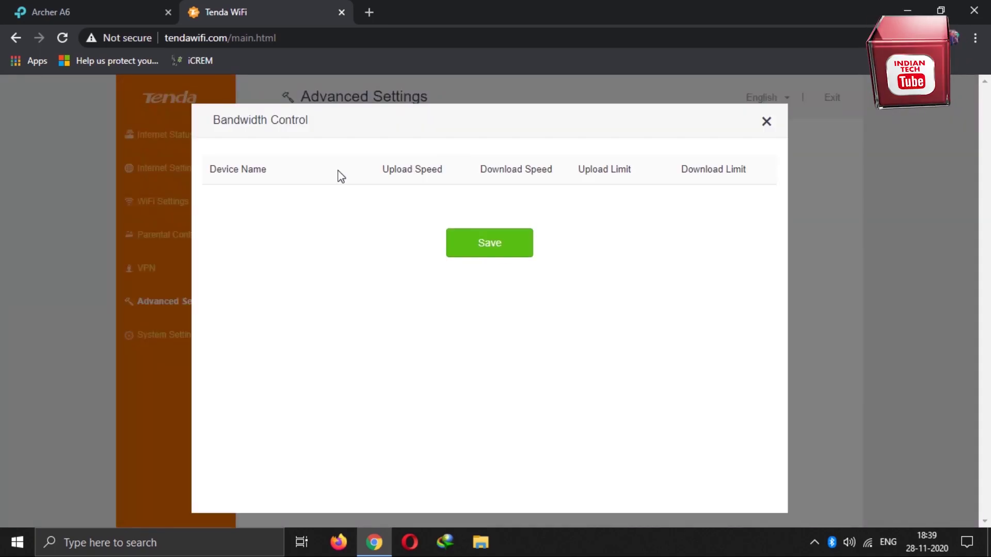
pyautogui.click(767, 122)
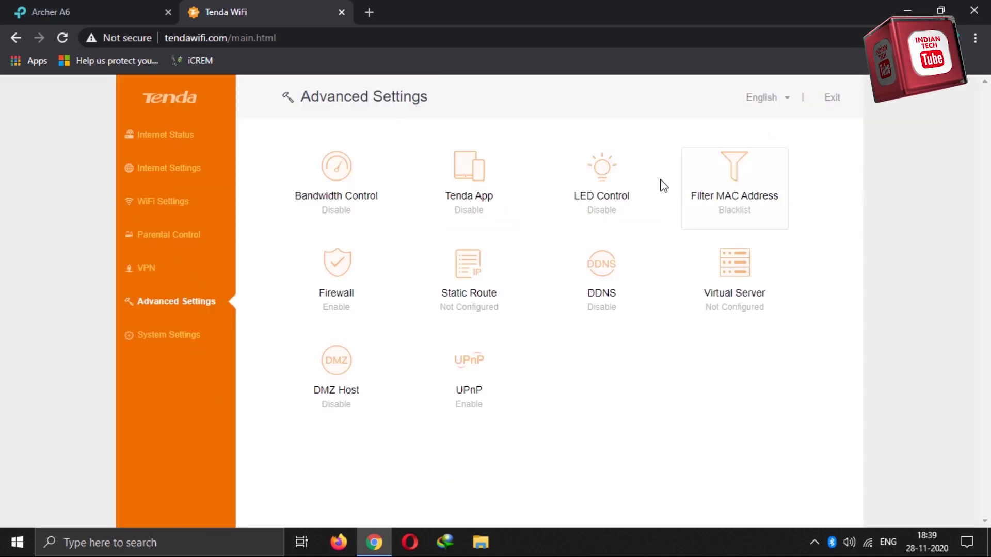
# Look at the router's Manage with Tenda App option, and install and open the Tenda WiFi app on the phone
pyautogui.click(473, 188)
pyautogui.click(460, 224)
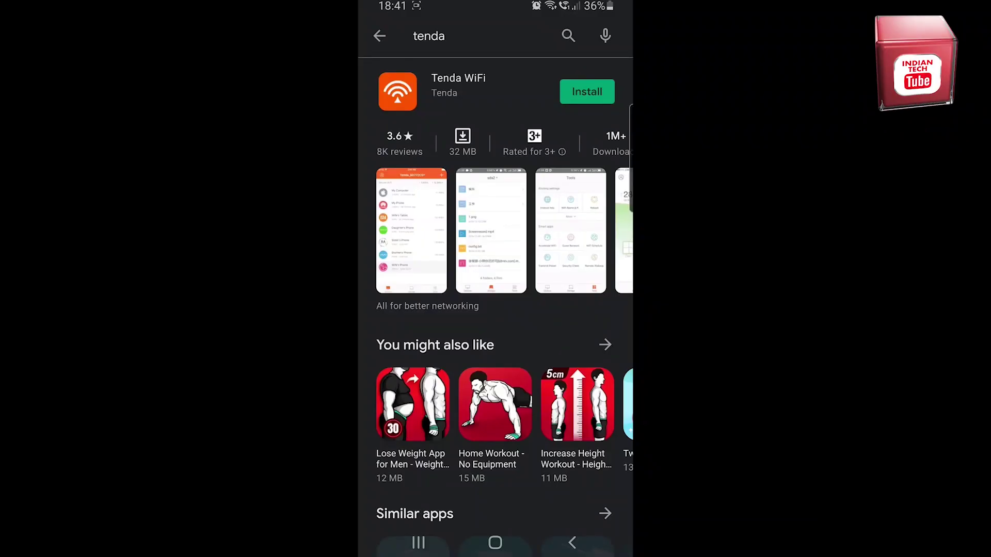
pyautogui.click(586, 91)
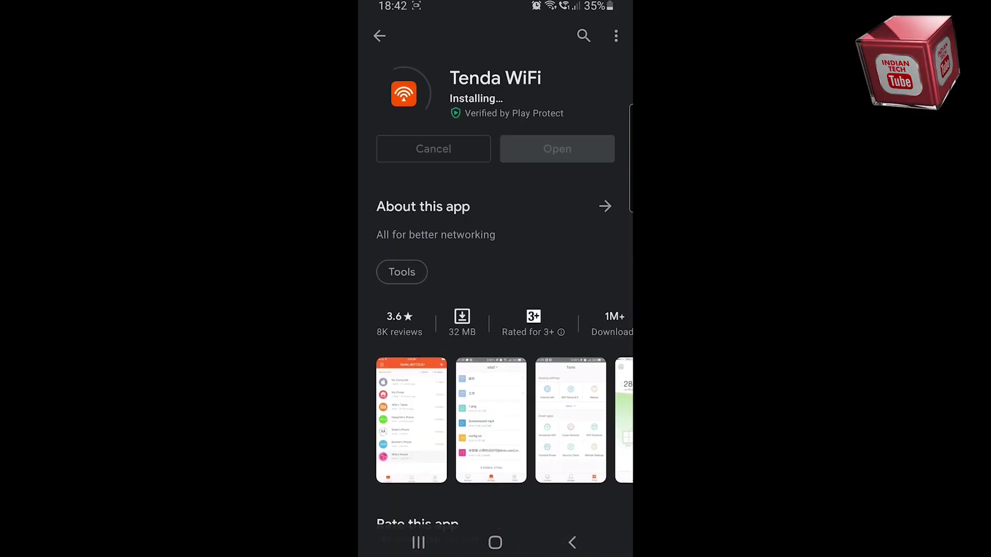
pyautogui.click(557, 149)
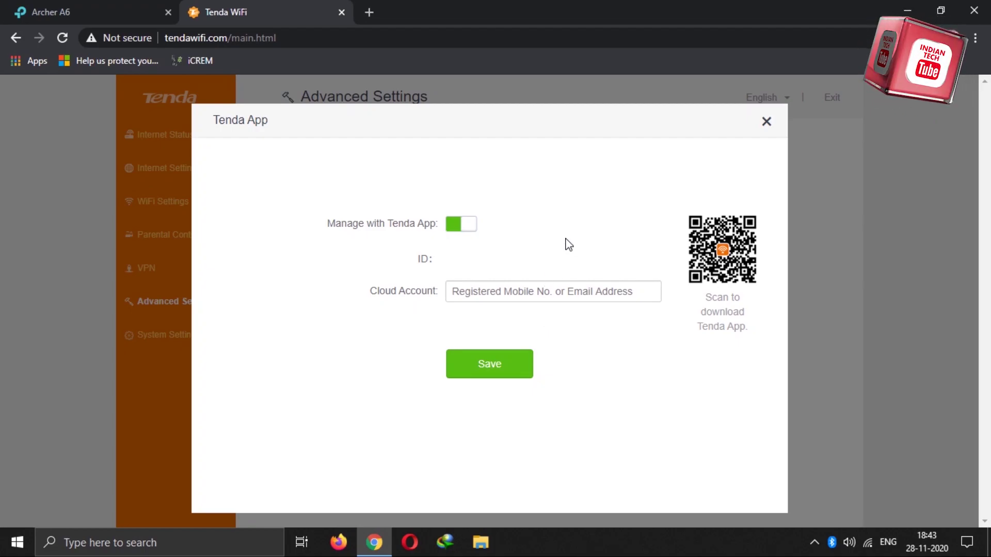
pyautogui.click(767, 123)
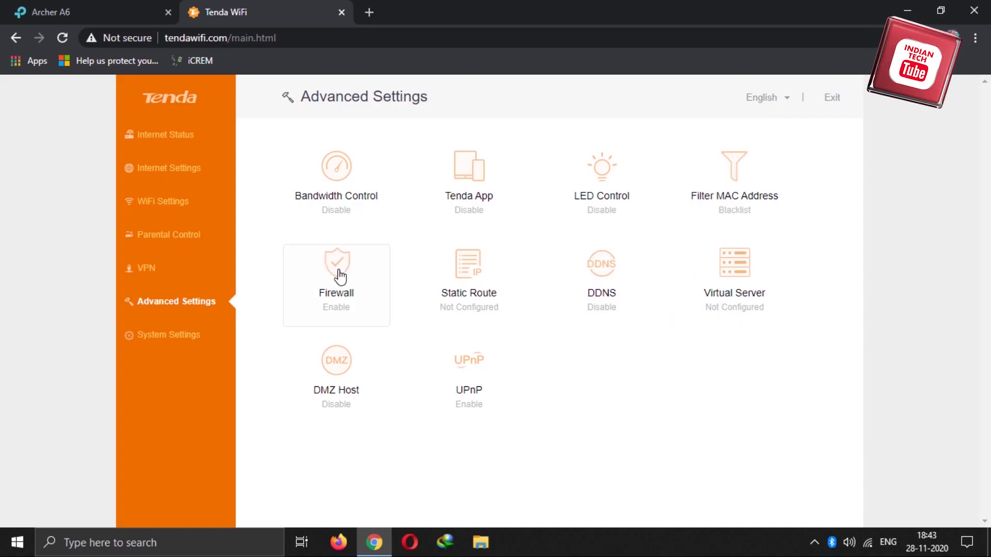
# Review the Static Route table and the DMZ Host options in the advanced settings without saving anything
pyautogui.click(471, 275)
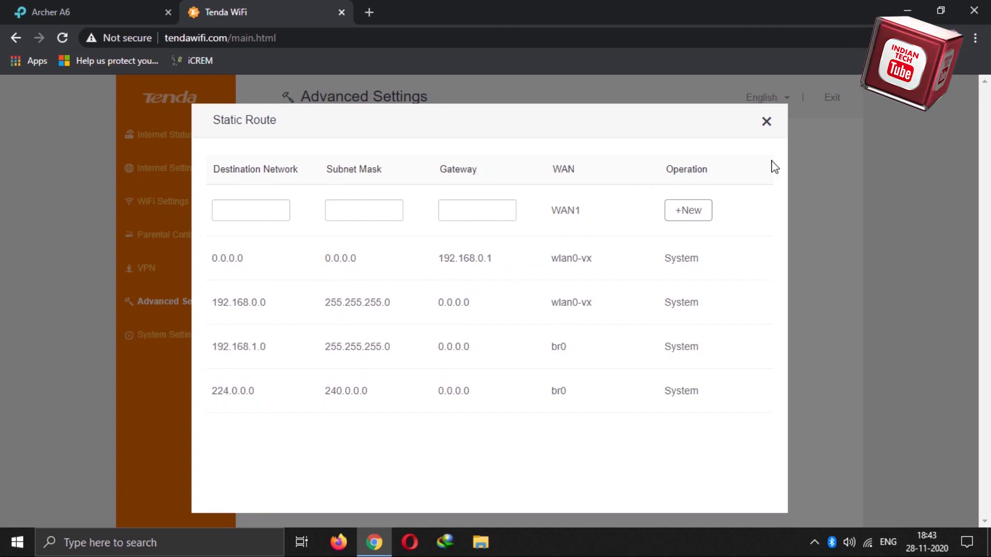
pyautogui.click(767, 124)
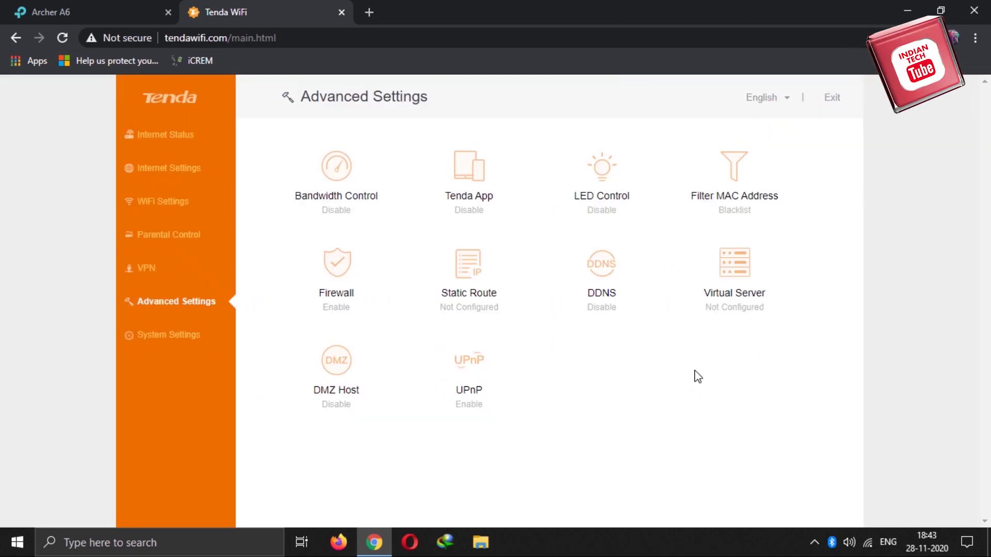
pyautogui.click(337, 370)
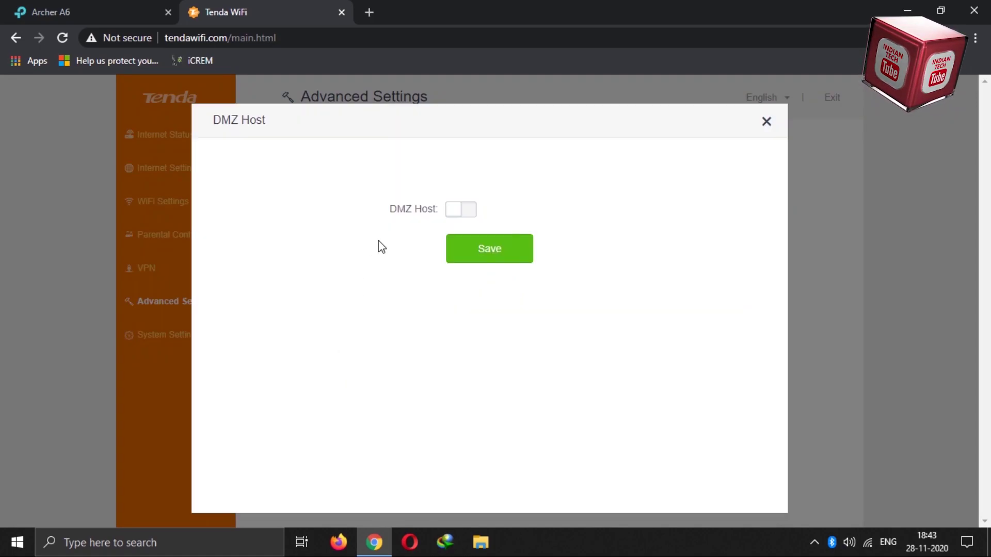
pyautogui.click(454, 209)
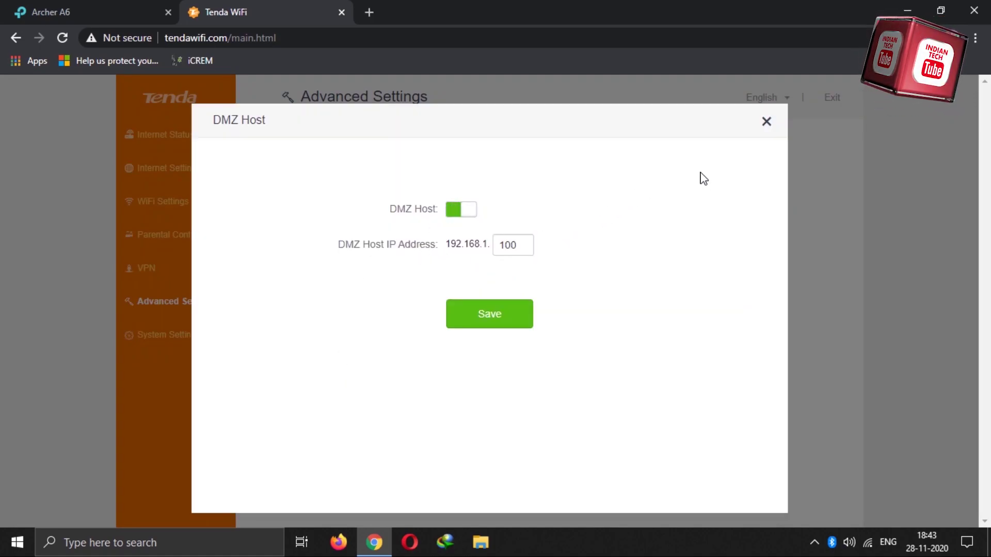
pyautogui.click(767, 123)
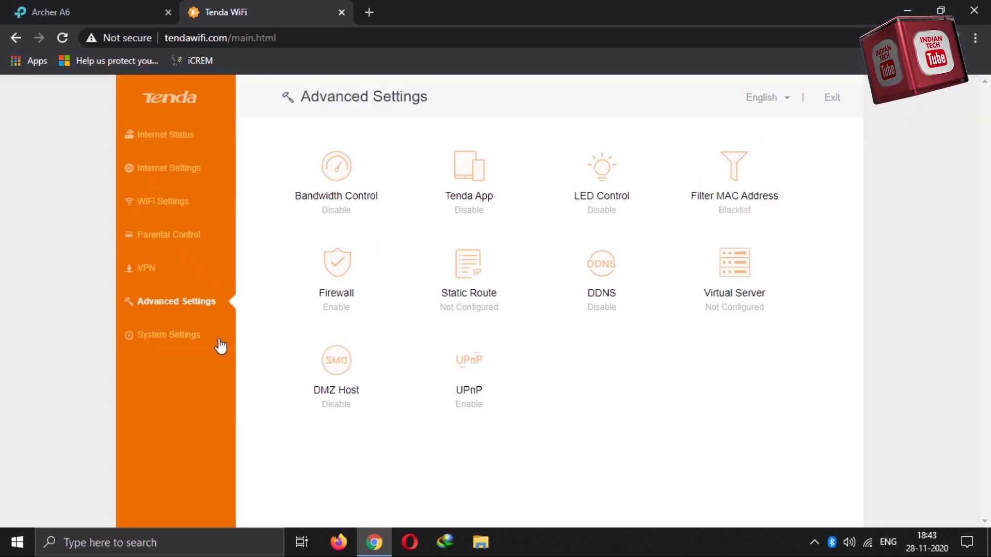
# Review the LAN Settings and the DHCP Reservation list in the system settings
pyautogui.click(172, 336)
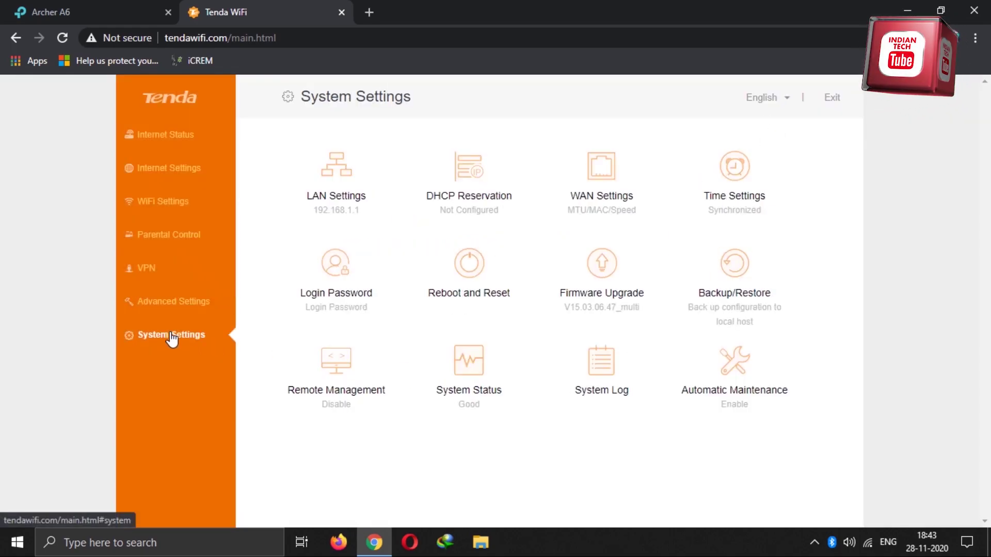
pyautogui.click(334, 172)
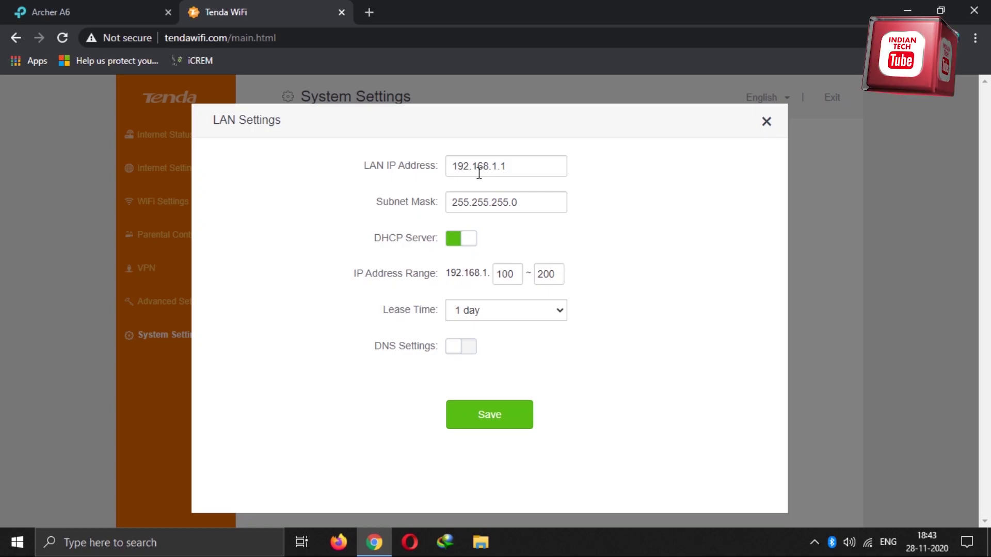
pyautogui.click(767, 123)
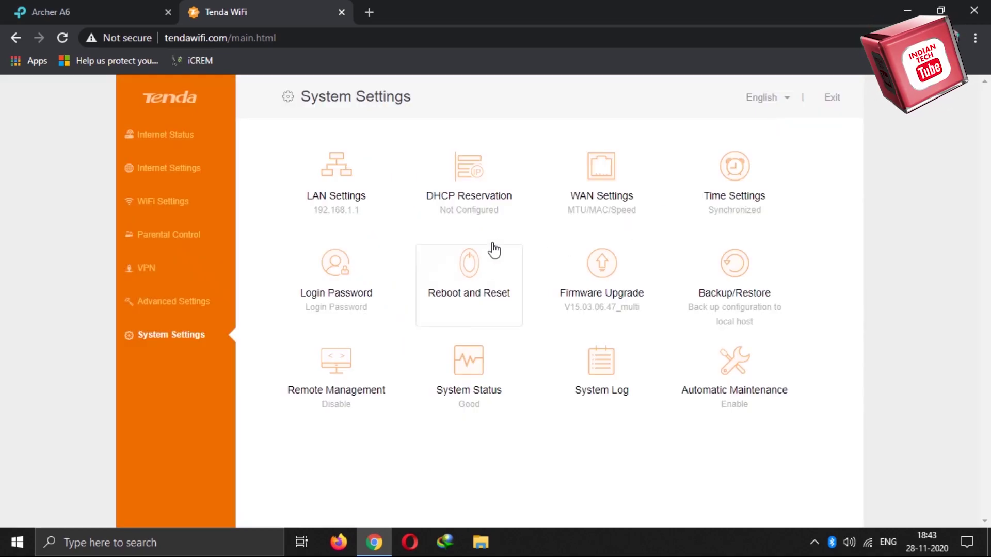
pyautogui.click(472, 172)
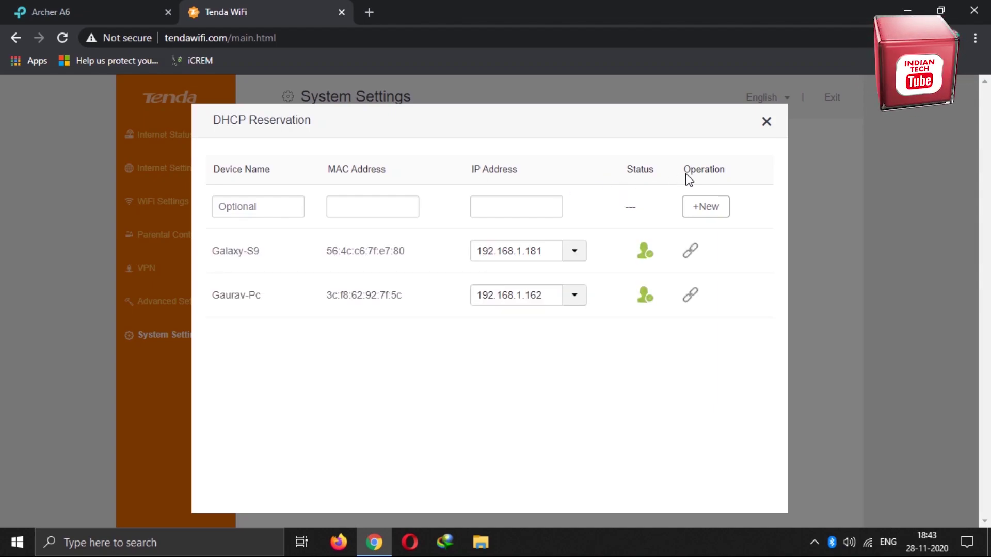
pyautogui.click(767, 123)
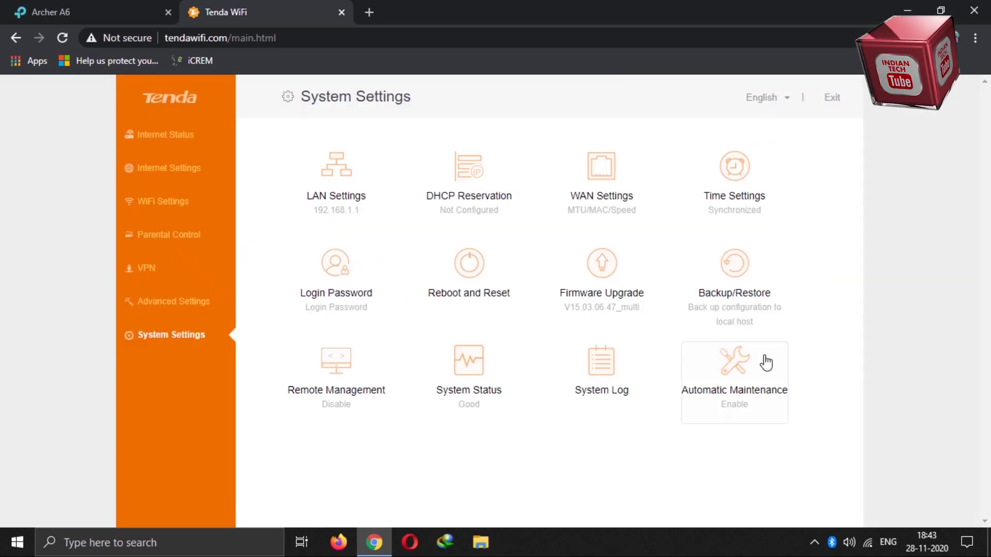
# Examine the Automatic Maintenance reboot schedule and read through the full System Status details
pyautogui.click(742, 372)
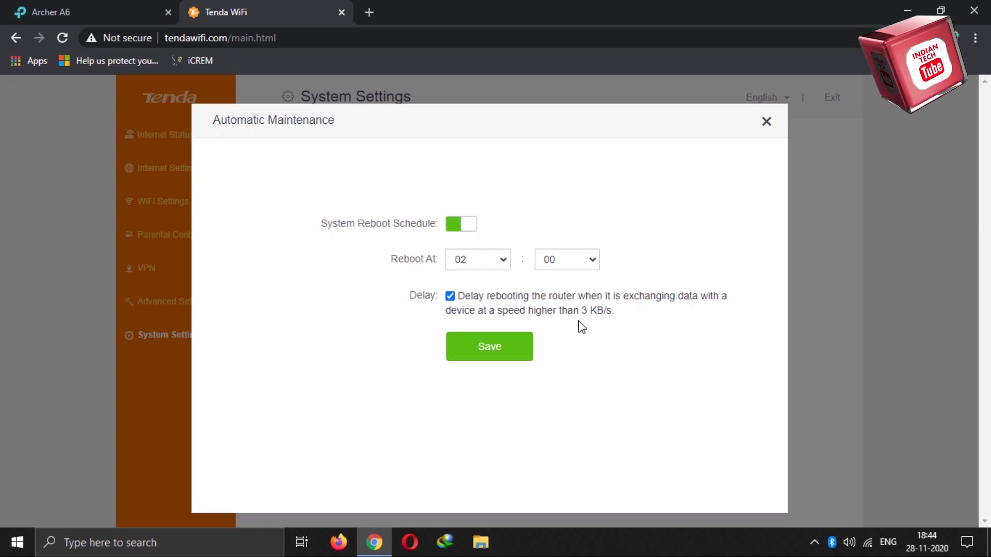
pyautogui.click(766, 123)
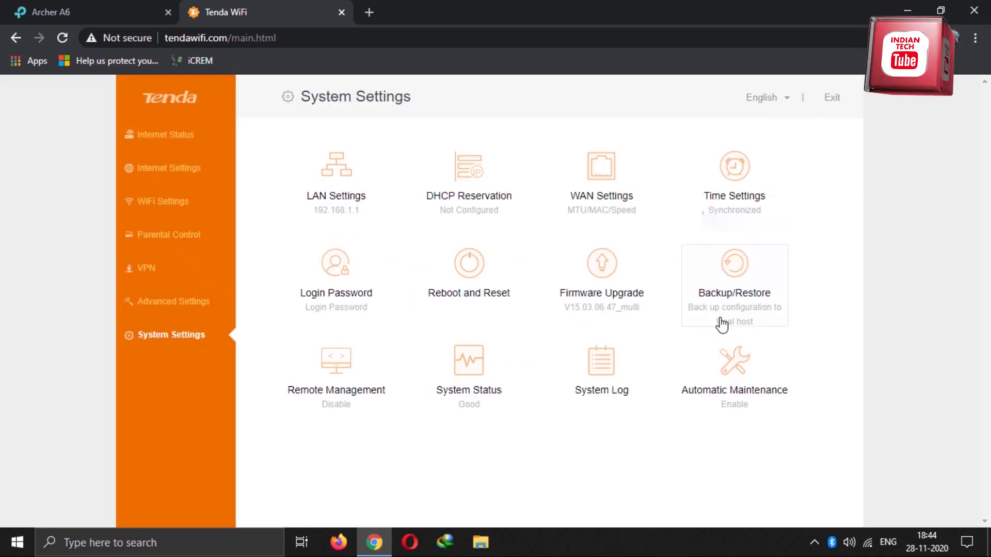
pyautogui.click(470, 363)
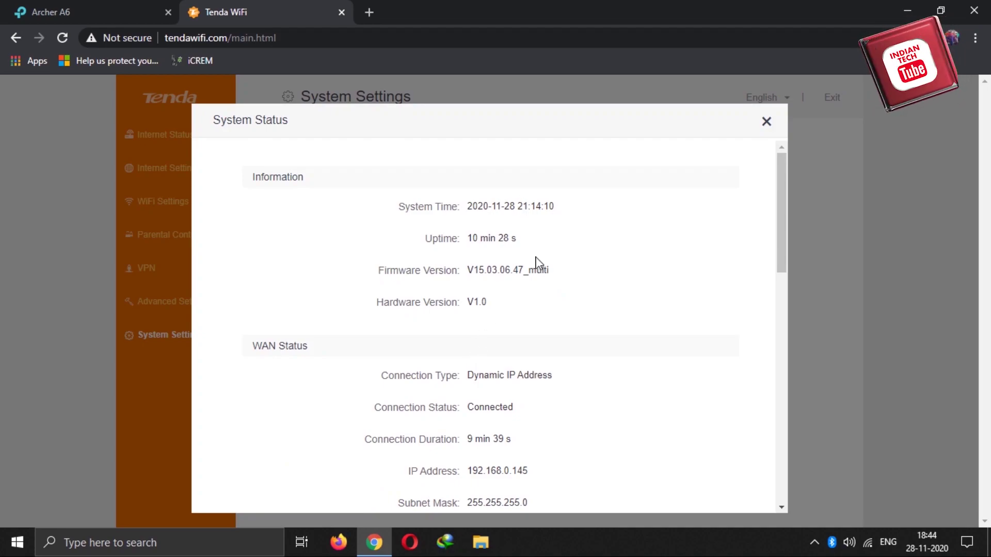
pyautogui.scroll(-10, 547, 297)
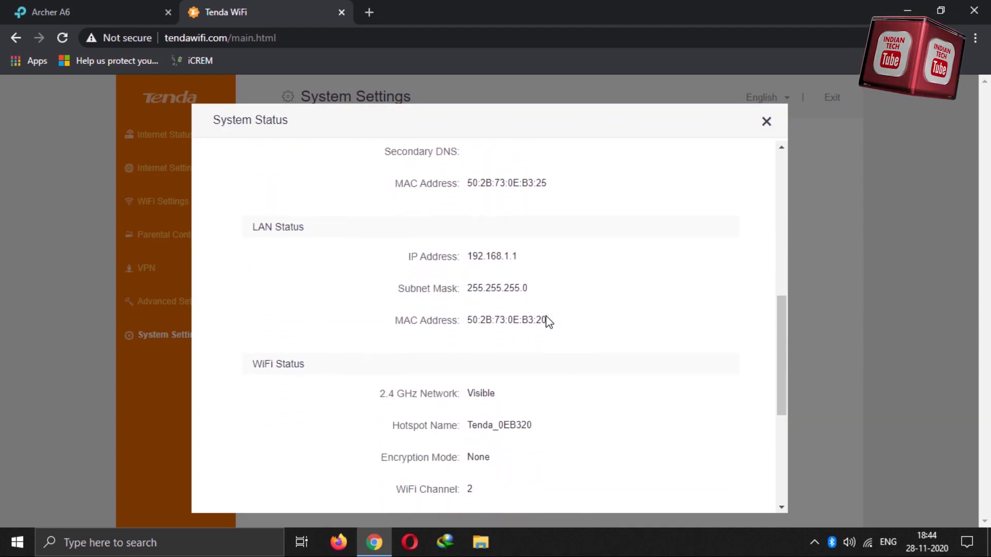
pyautogui.scroll(-2, 548, 323)
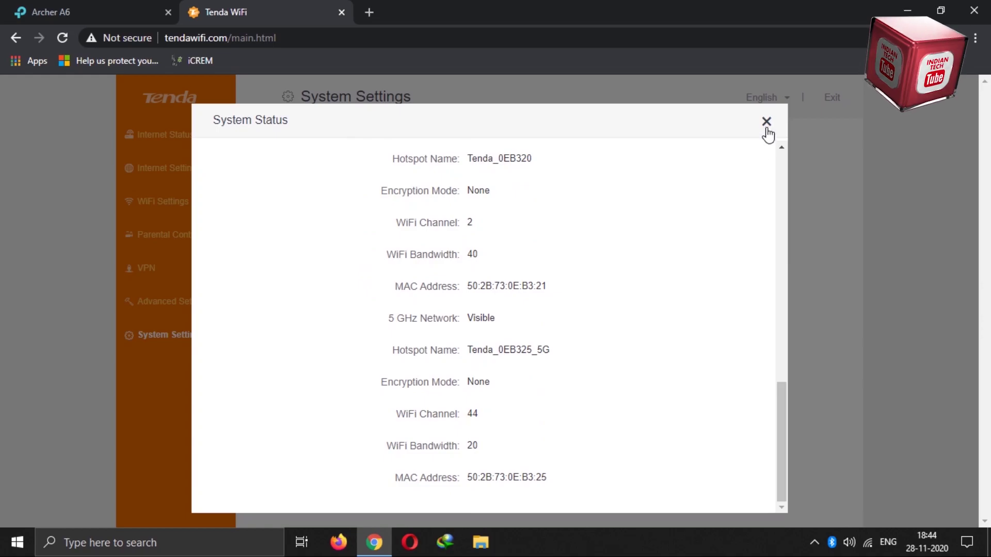
pyautogui.click(765, 127)
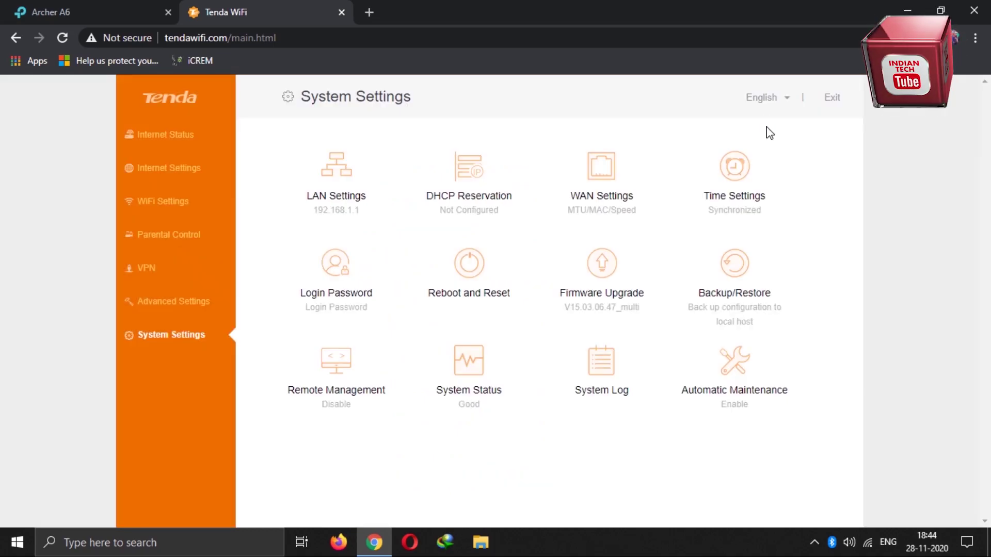
# Search Google for "speed test" in a new browser tab and run the internet speed test
pyautogui.click(368, 15)
pyautogui.write('speed')
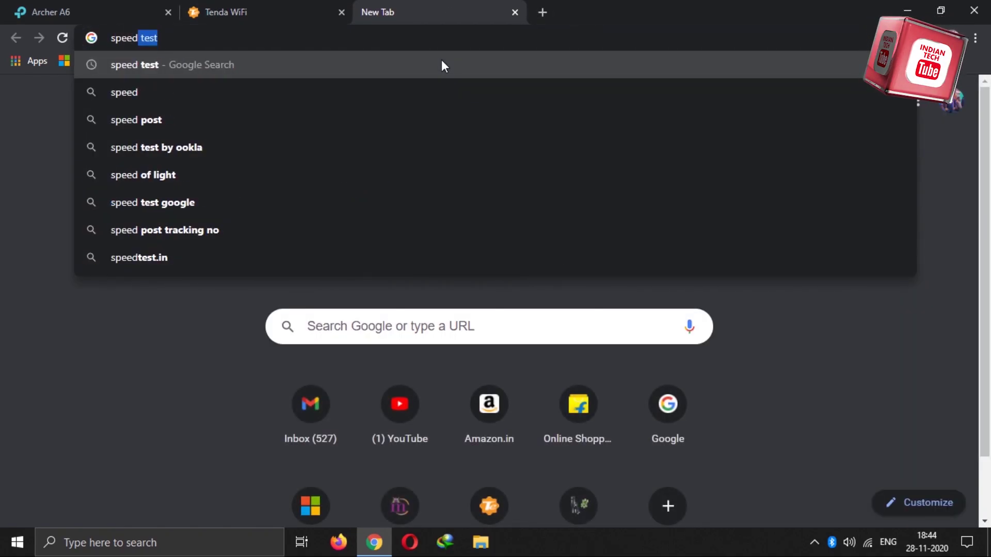
pyautogui.click(441, 62)
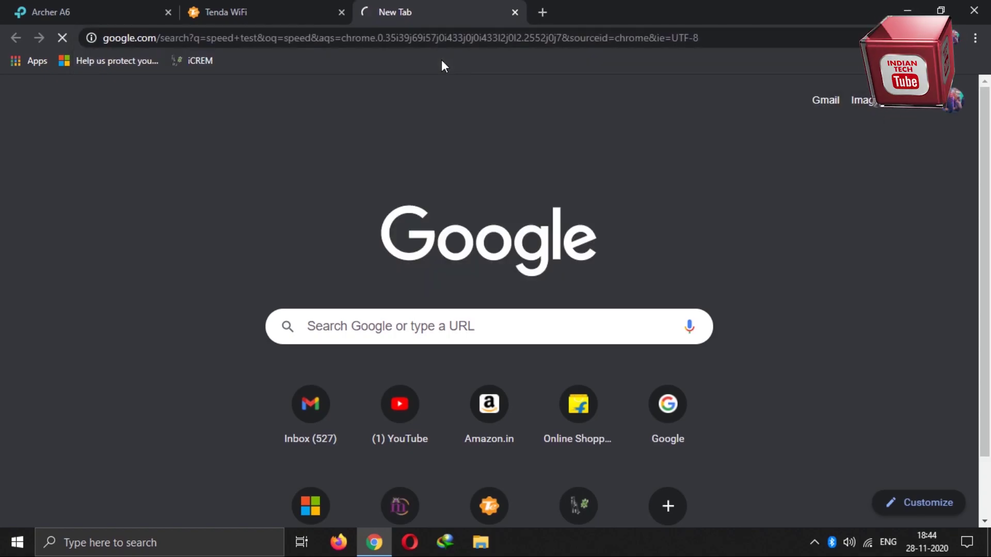
pyautogui.click(537, 383)
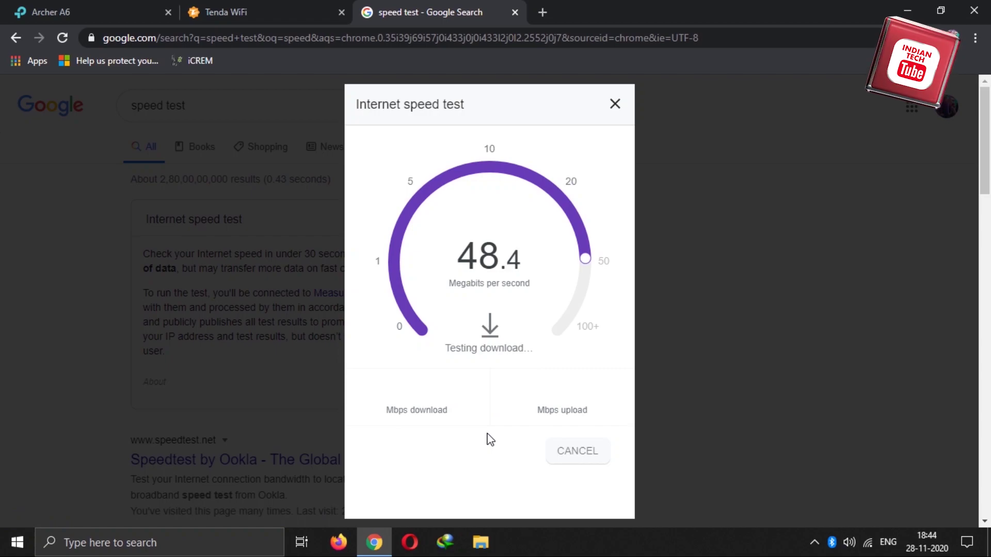
# Connect the computer to the open Tenda_0EB320 WiFi network and repeat the internet speed test
pyautogui.moveTo(868, 548)
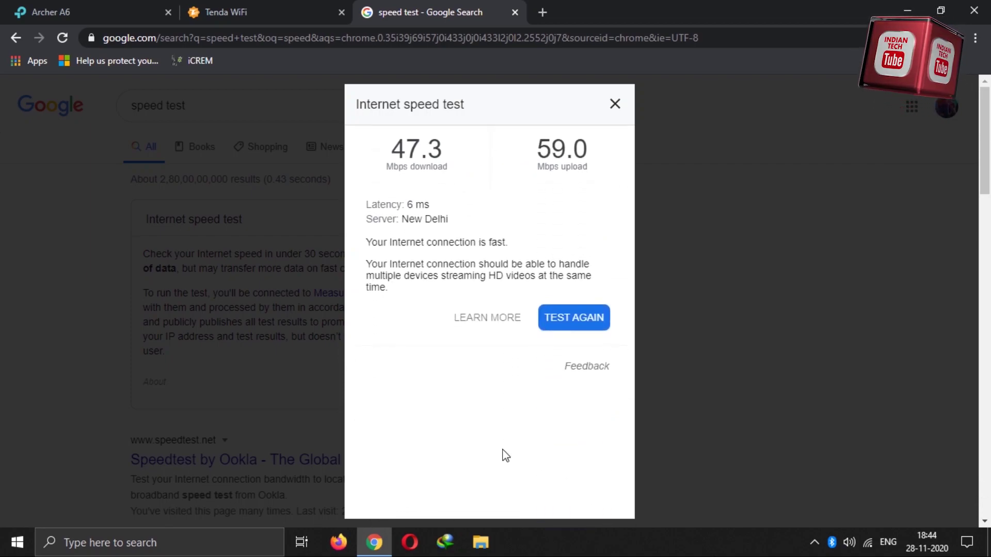
pyautogui.click(868, 541)
pyautogui.click(825, 306)
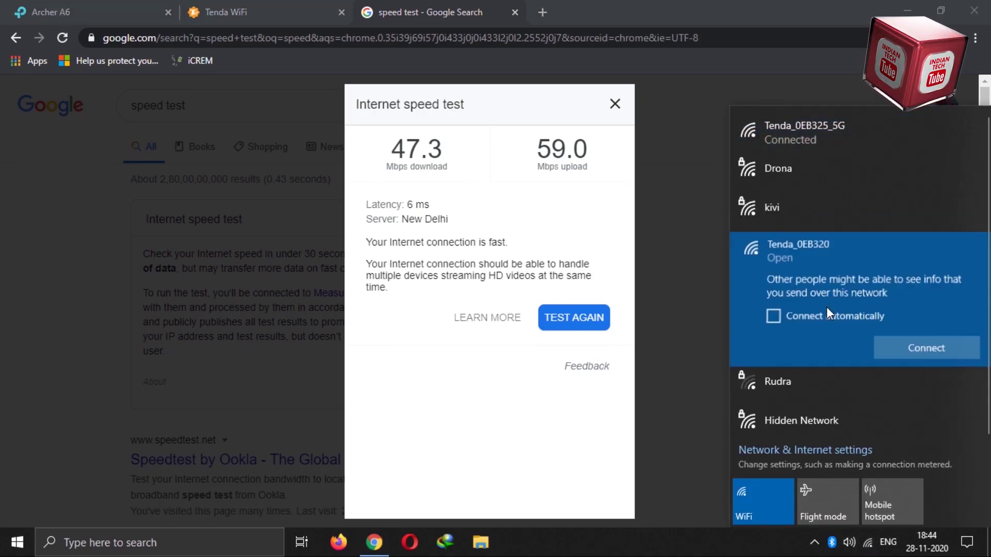
pyautogui.click(903, 349)
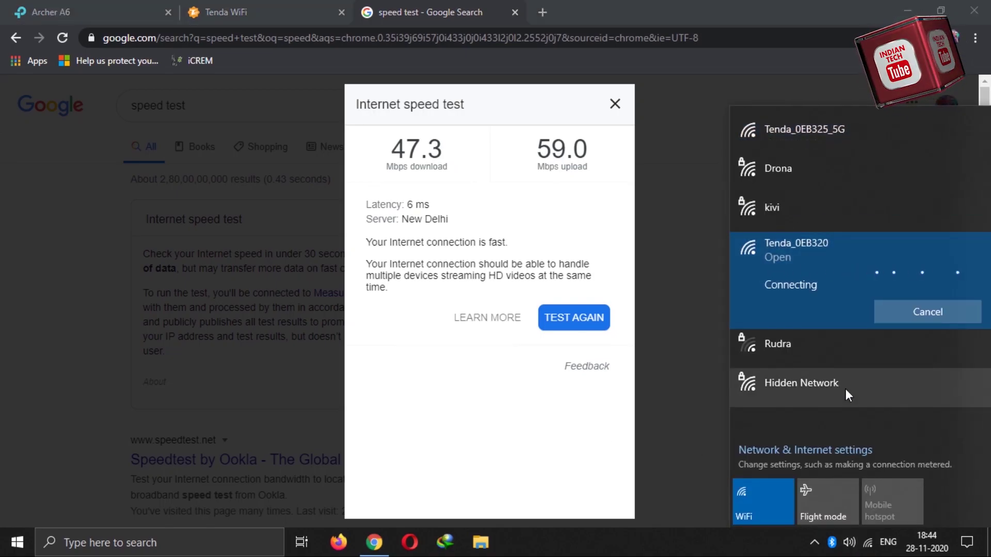
pyautogui.click(573, 319)
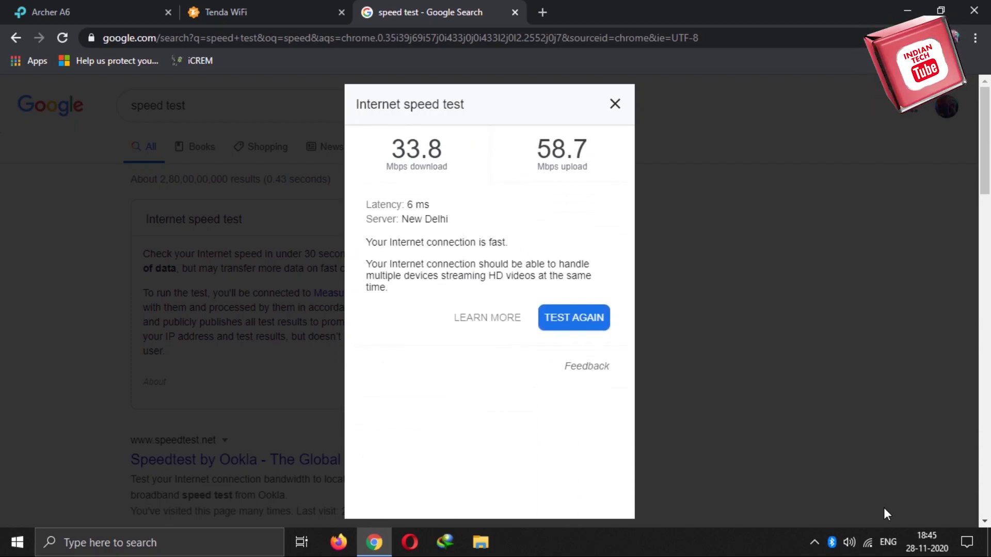
# Connect the computer to the Drona_5G WiFi network and run the internet speed test again
pyautogui.click(847, 287)
pyautogui.click(935, 276)
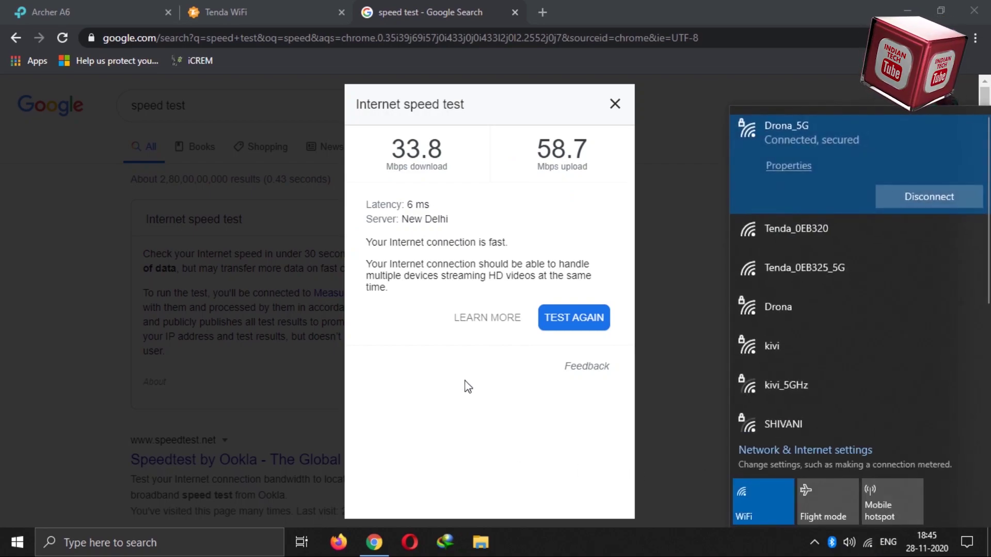
pyautogui.click(574, 317)
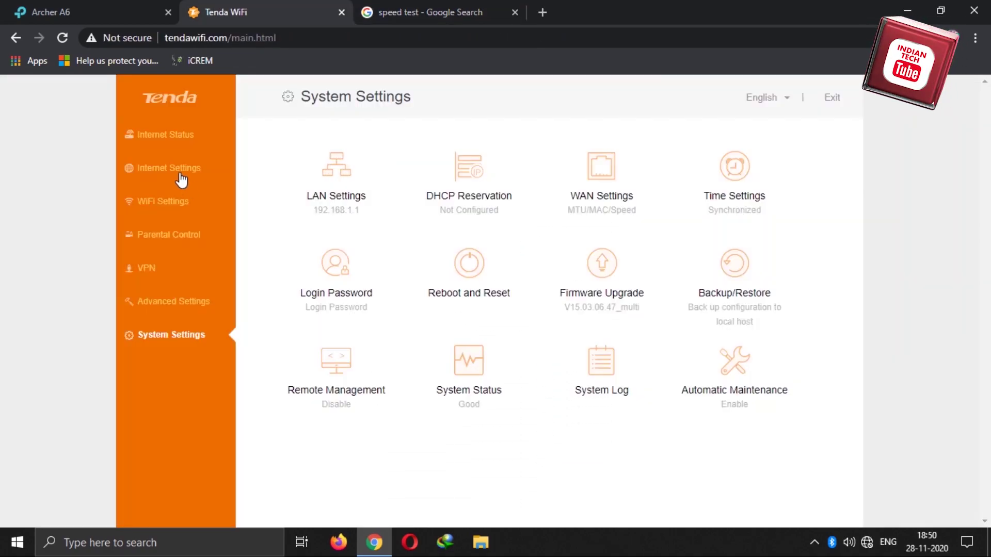
# Check the Tenda router's internet status and turn off wireless repeating in its WiFi settings
pyautogui.click(181, 173)
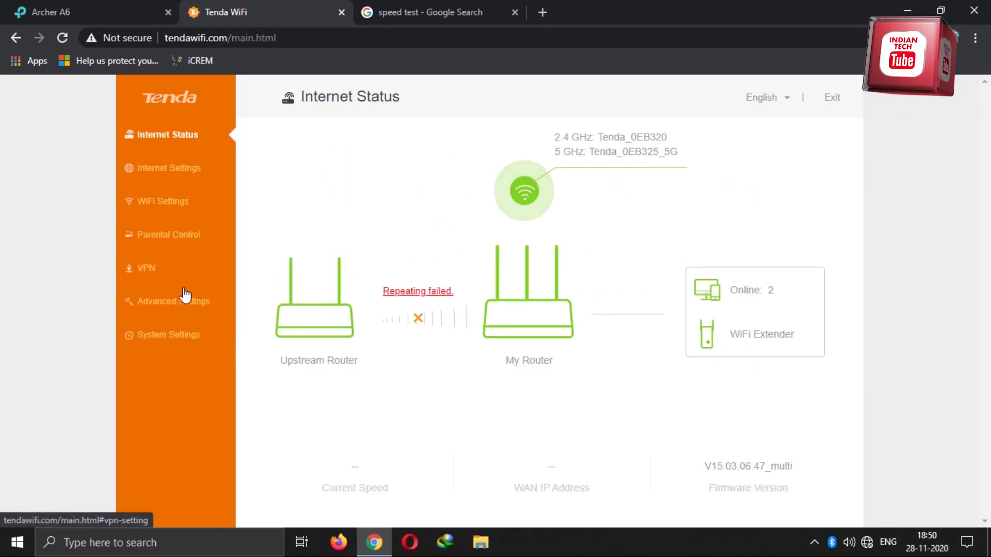
pyautogui.click(178, 308)
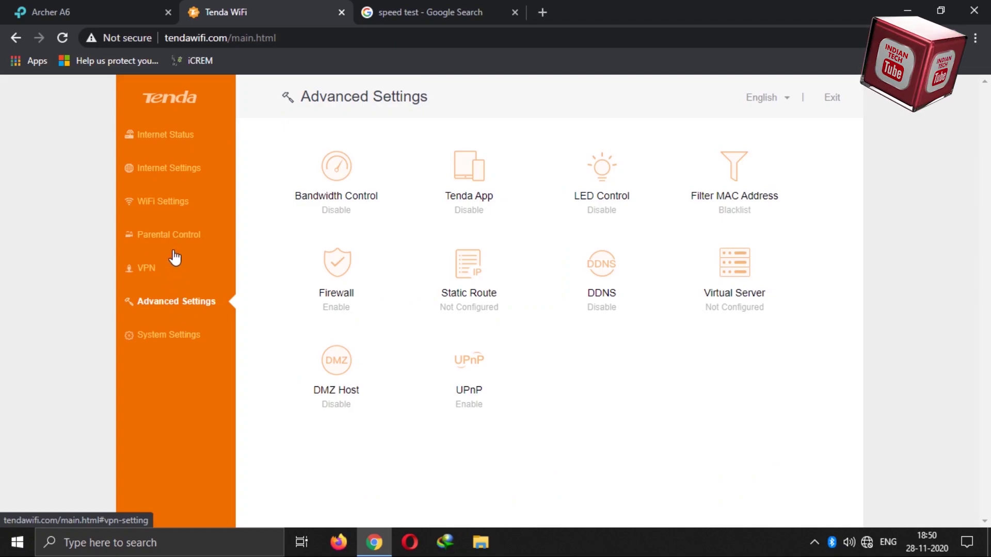
pyautogui.click(170, 204)
pyautogui.click(458, 175)
pyautogui.click(456, 178)
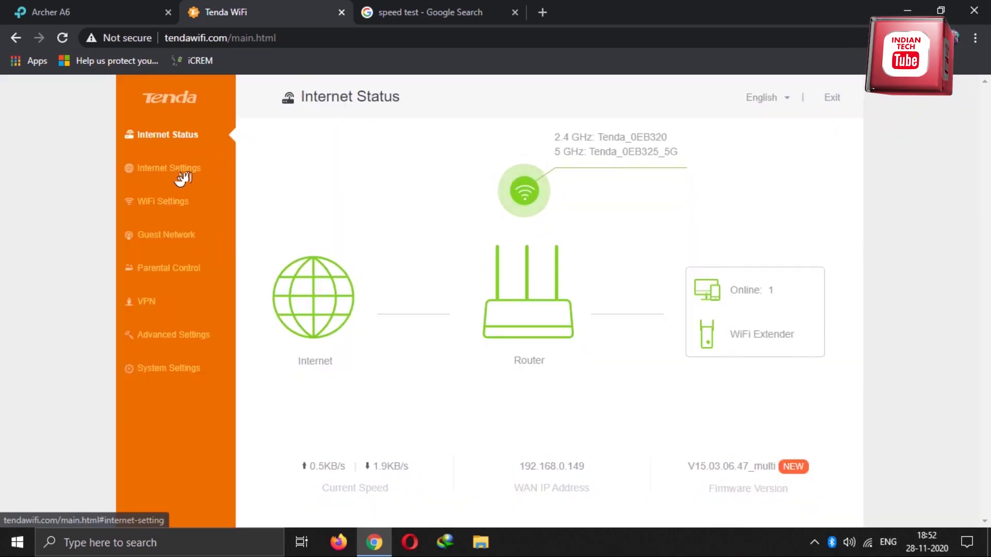
# Check the Tenda router's Internet Settings and WiFi Settings pages in its normal router mode
pyautogui.click(180, 177)
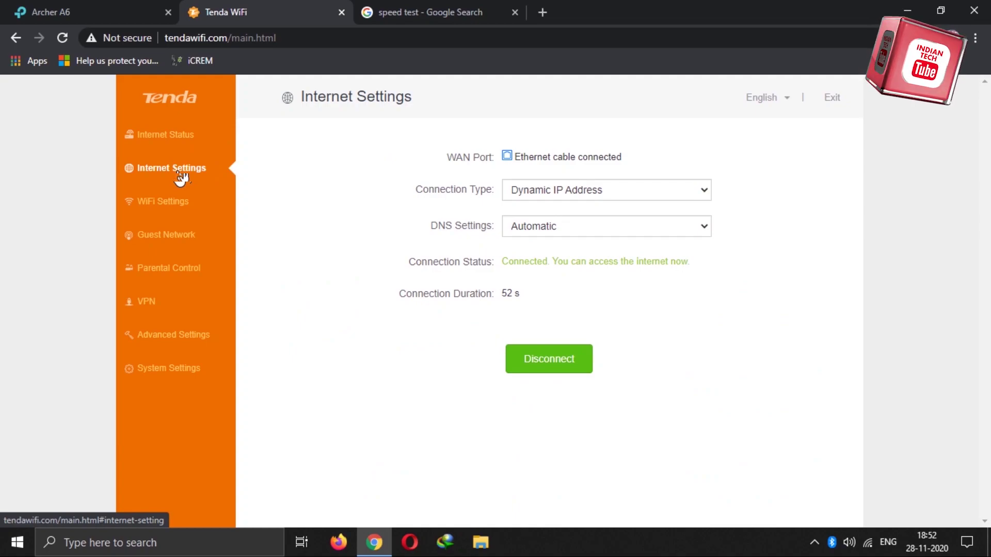
pyautogui.click(164, 206)
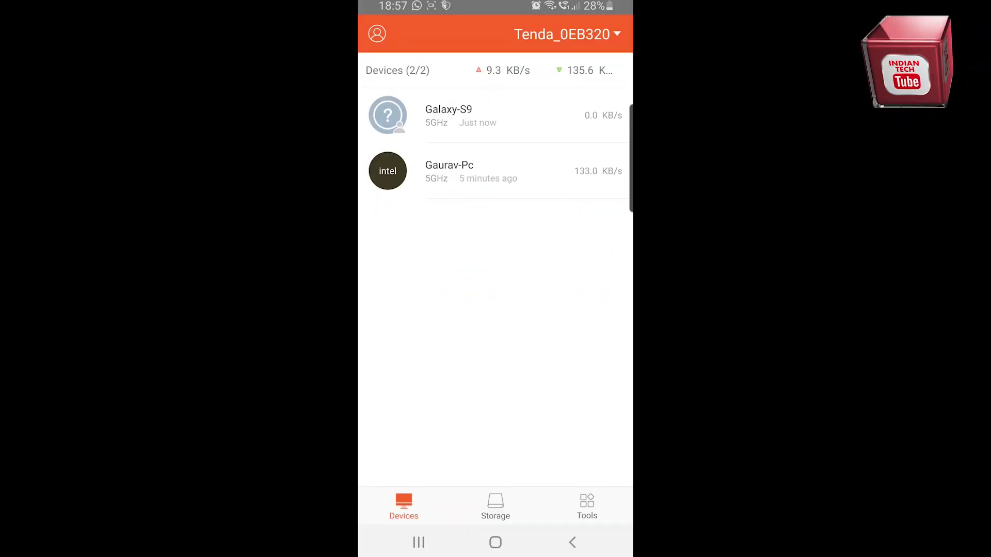
# Check the router's USB storage availability and its Internet Info page
pyautogui.click(496, 506)
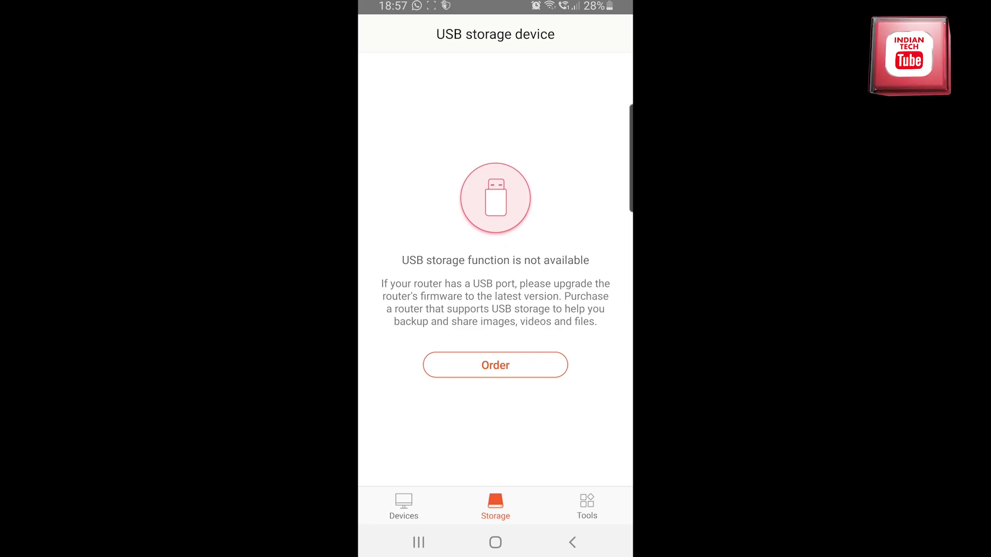
pyautogui.click(586, 506)
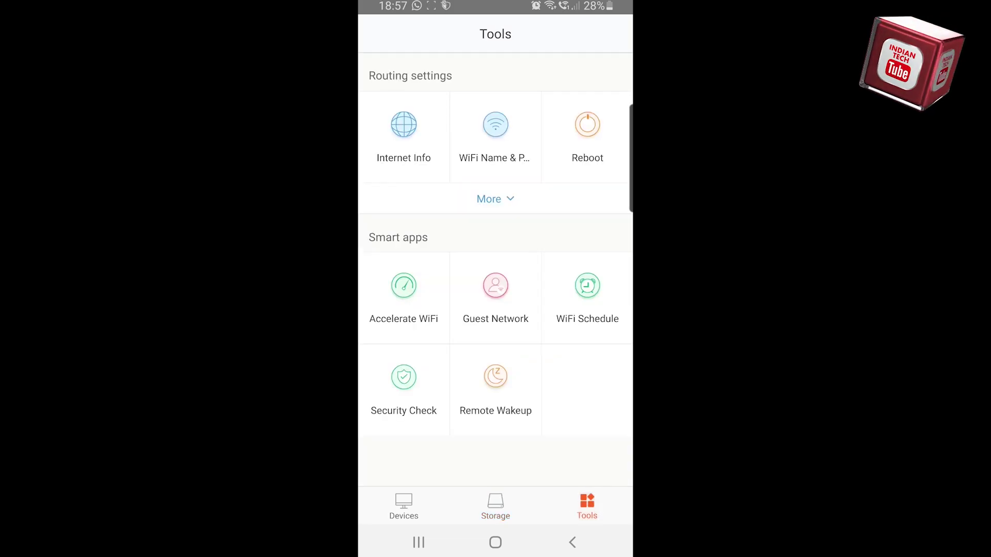
pyautogui.click(404, 137)
pyautogui.click(572, 542)
# Expand the routing settings and look at the WiFi name and password page and the LED Control page
pyautogui.click(495, 199)
pyautogui.click(495, 137)
pyautogui.click(572, 542)
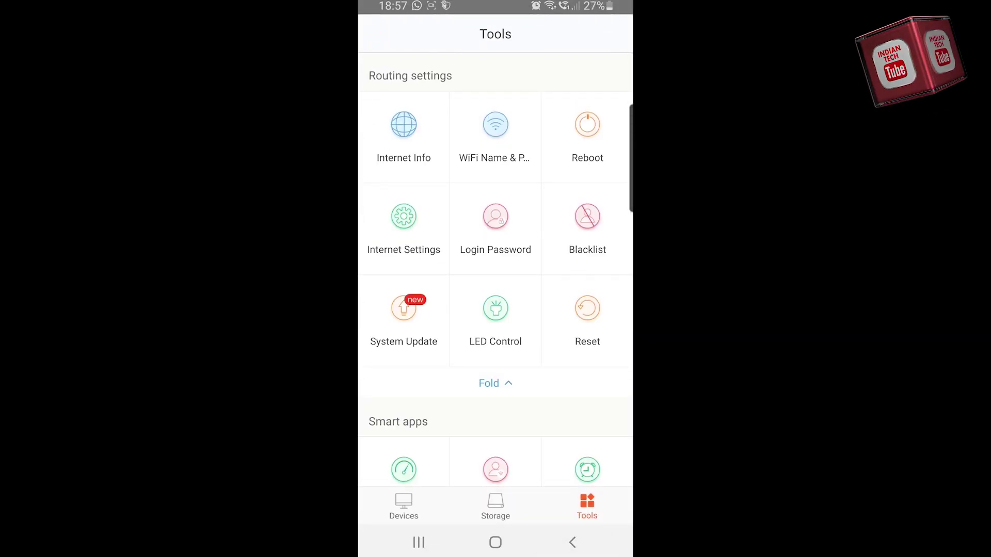
pyautogui.click(496, 320)
pyautogui.click(572, 542)
# Look at the Security Check and Accelerate WiFi pages among the smart apps
pyautogui.scroll(-3, 495, 262)
pyautogui.scroll(-2, 495, 264)
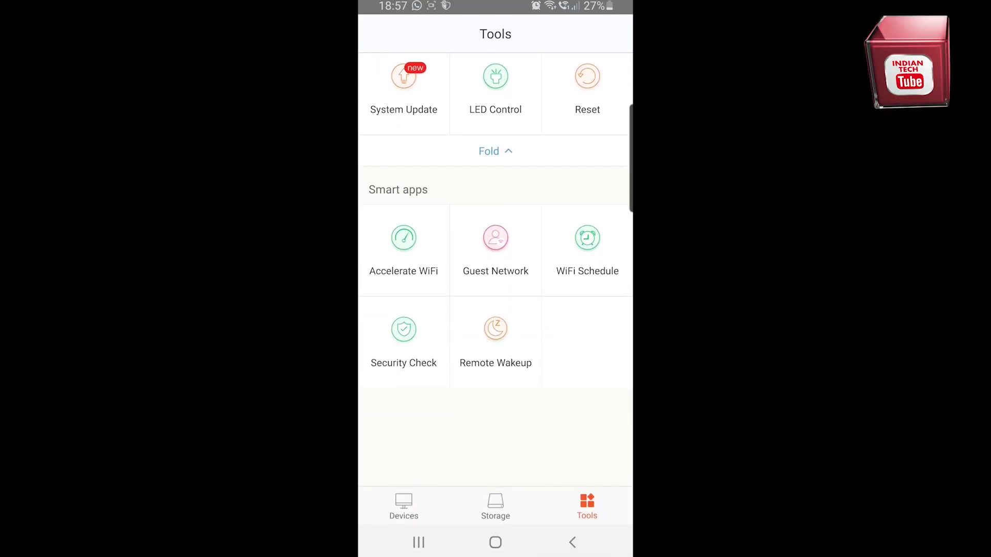
pyautogui.click(404, 340)
pyautogui.click(573, 542)
pyautogui.click(403, 248)
pyautogui.click(572, 542)
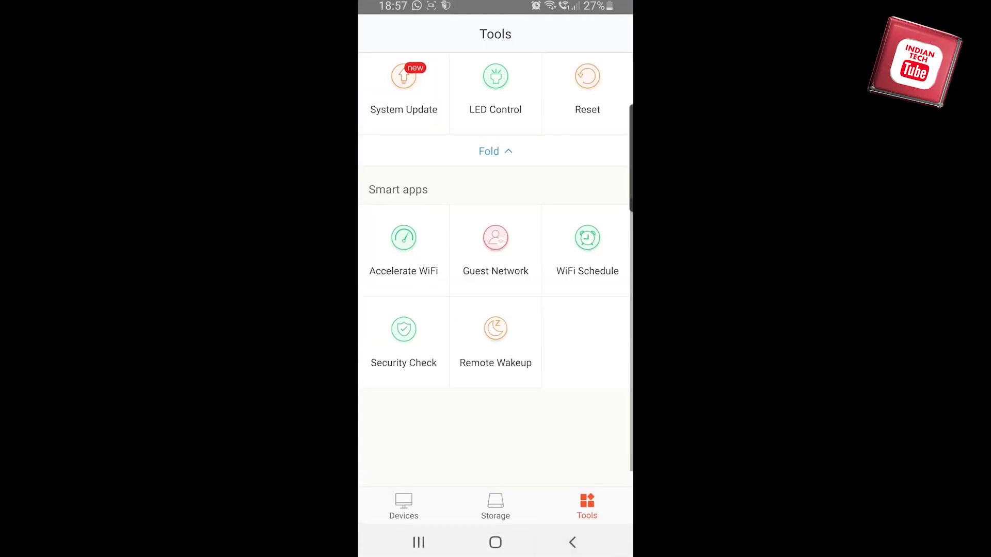
# Run a system update to upgrade the router's firmware to version V15.03.06.48(8276)
pyautogui.scroll(5, 496, 268)
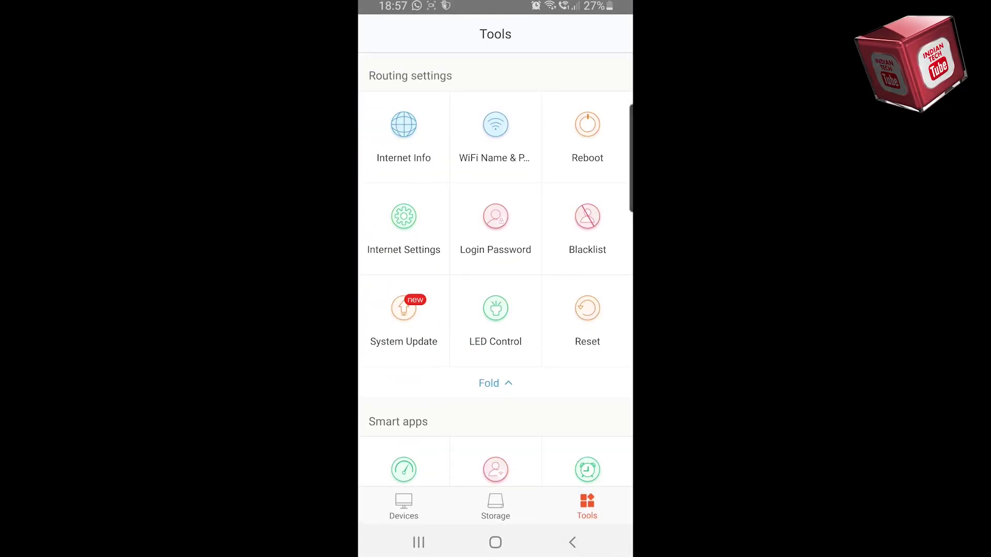
pyautogui.click(403, 320)
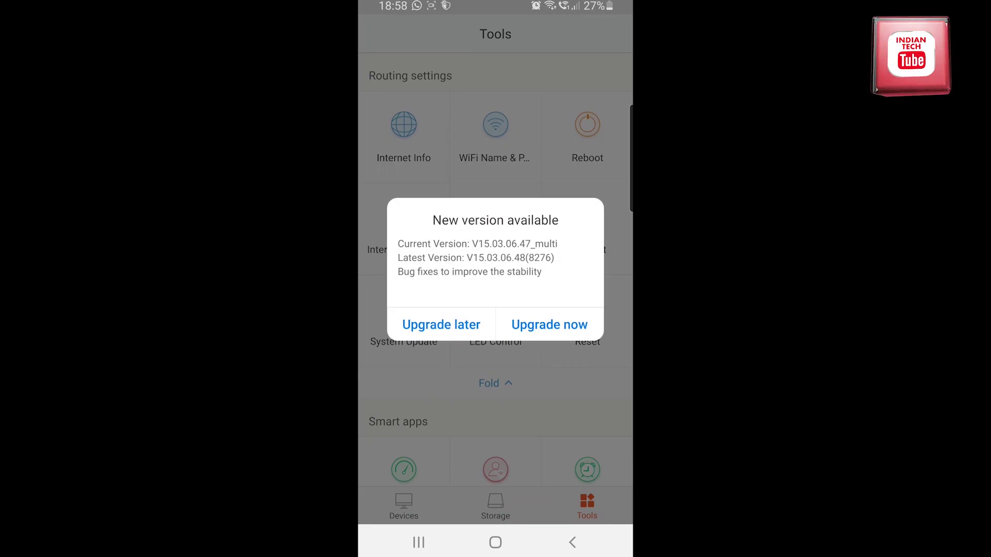
pyautogui.click(550, 324)
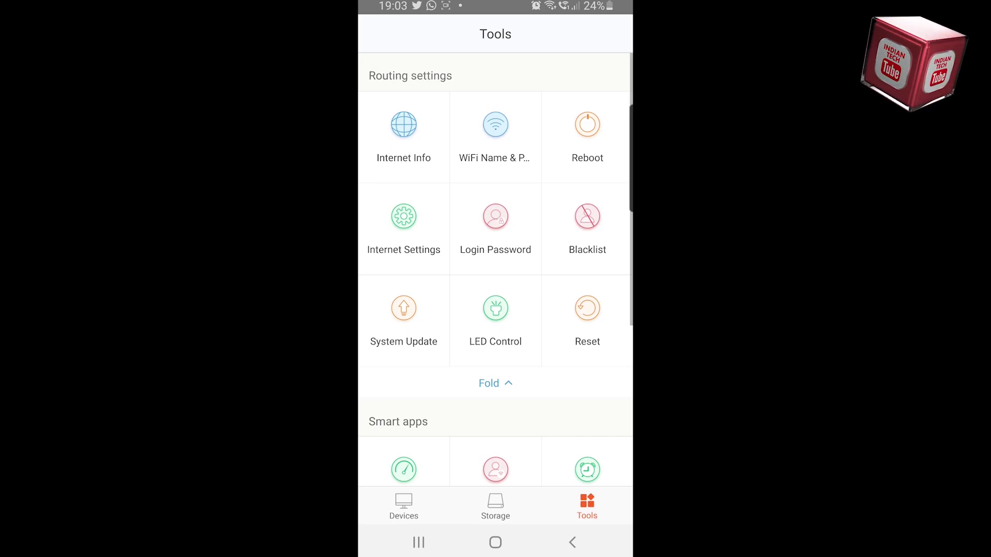
# Look through the routing and smart app tools again and check the router's LED Control setting
pyautogui.scroll(-5, 495, 268)
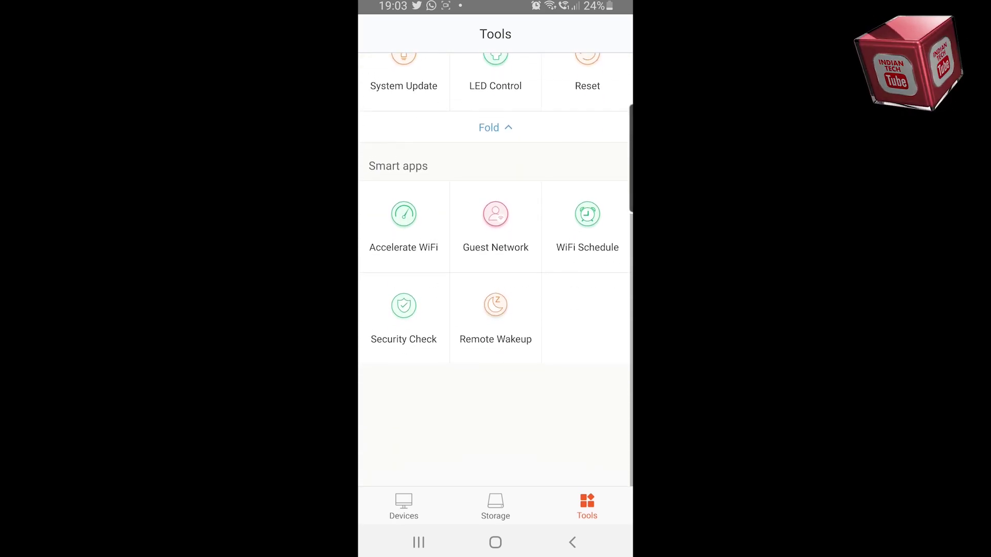
pyautogui.scroll(5, 495, 268)
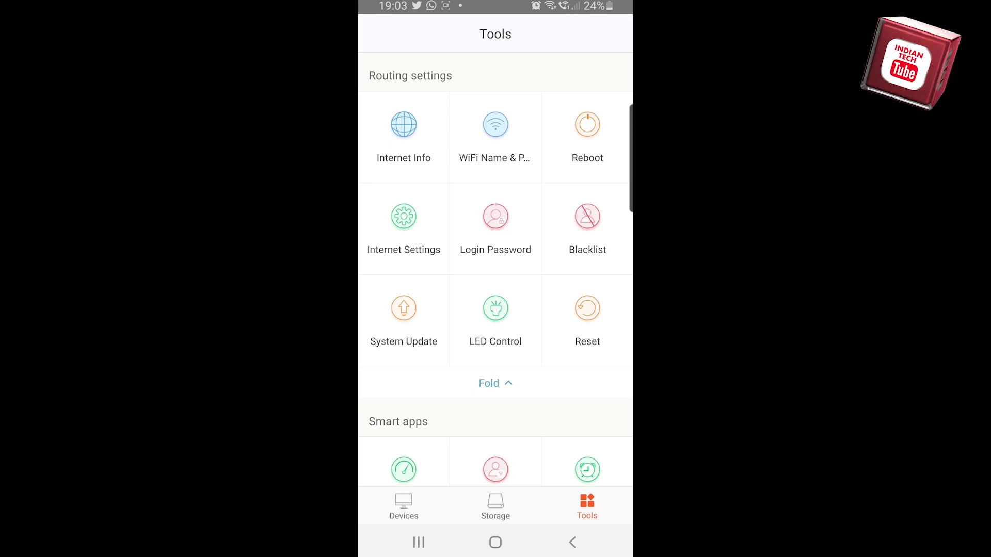
pyautogui.click(495, 320)
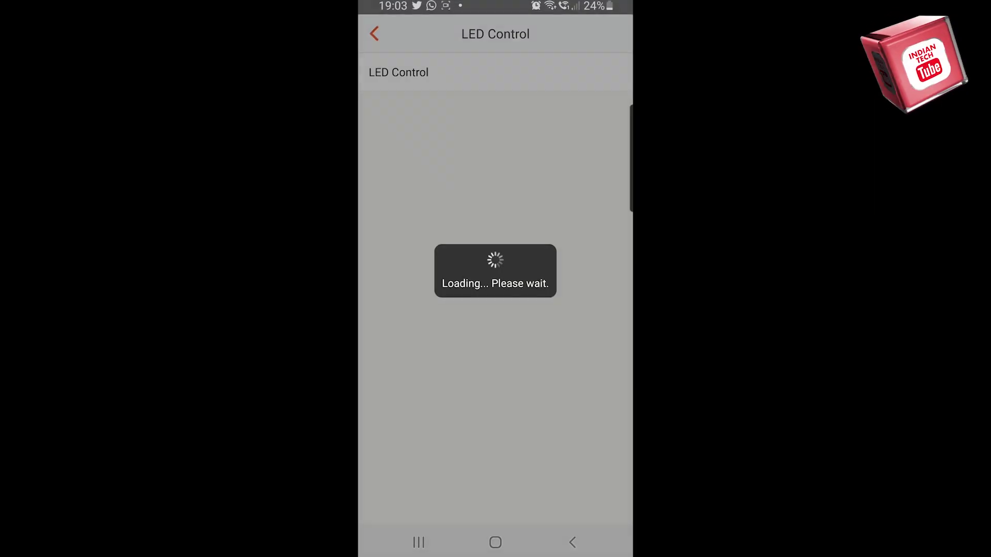
pyautogui.click(572, 542)
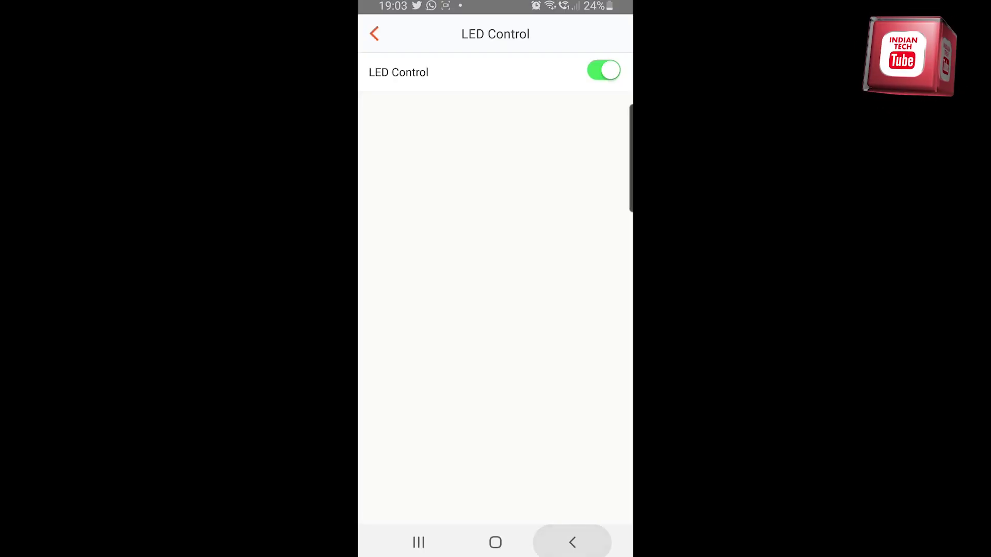